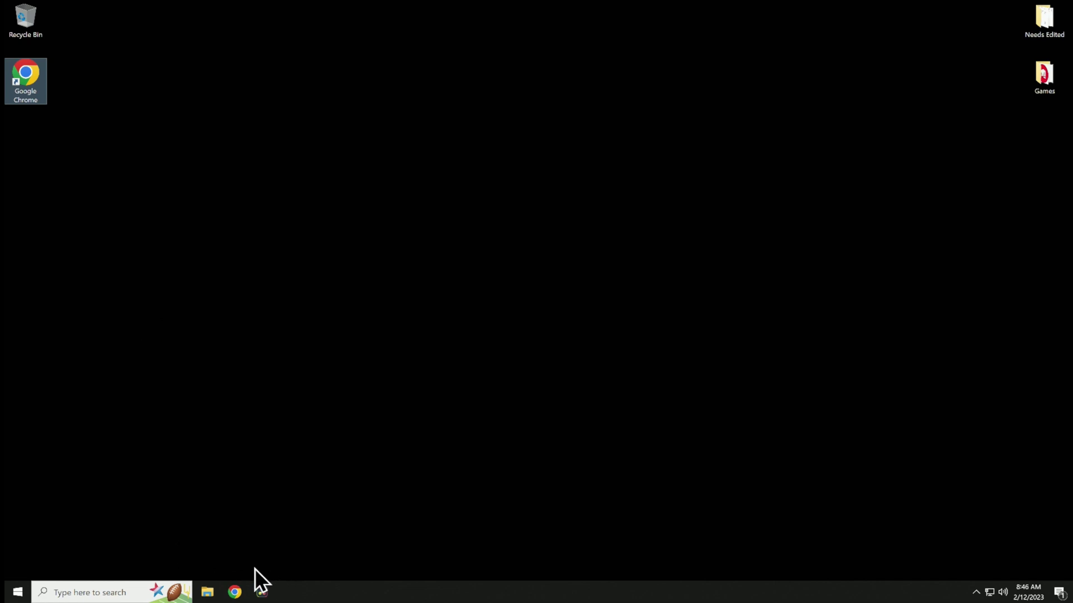
# - Quick-format USB Drive (E:) as FAT32 with 4096-byte allocation units, confirming the data-erase warning
pyautogui.click(208, 593)
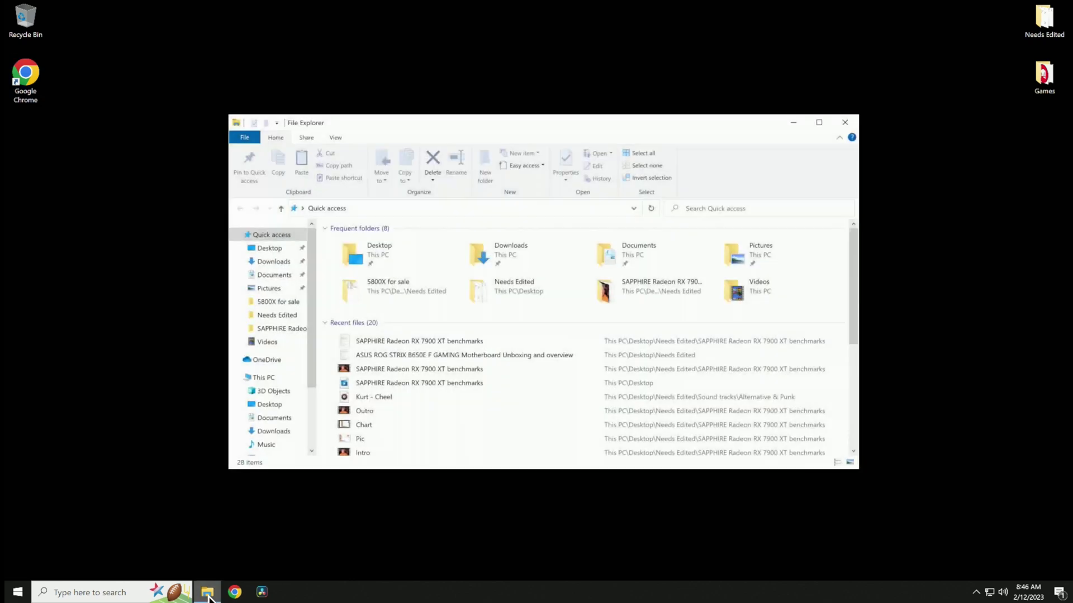
pyautogui.scroll(-3, 278, 369)
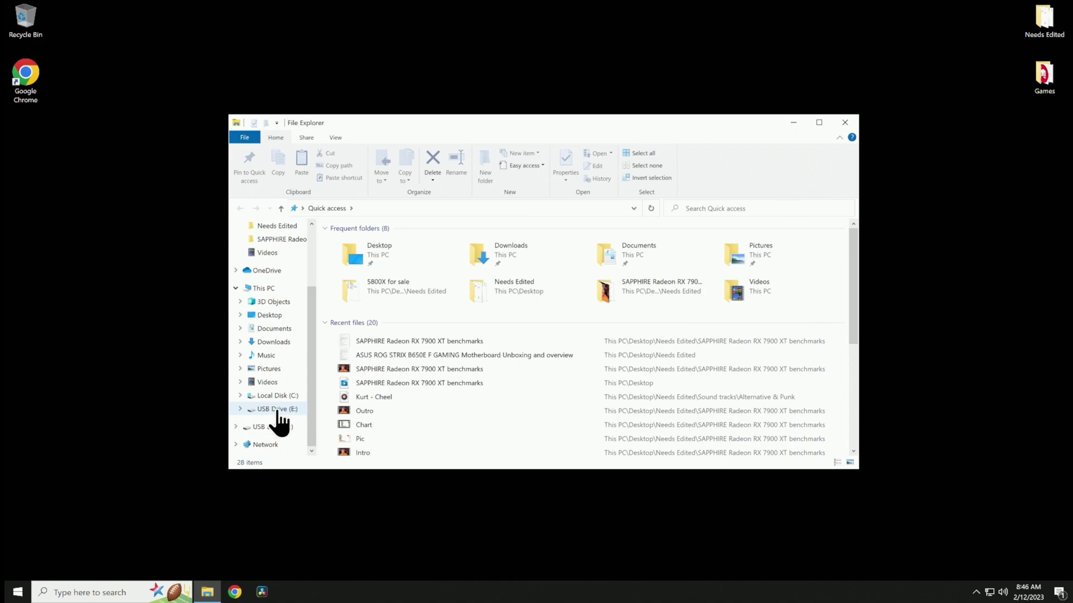
pyautogui.click(277, 411)
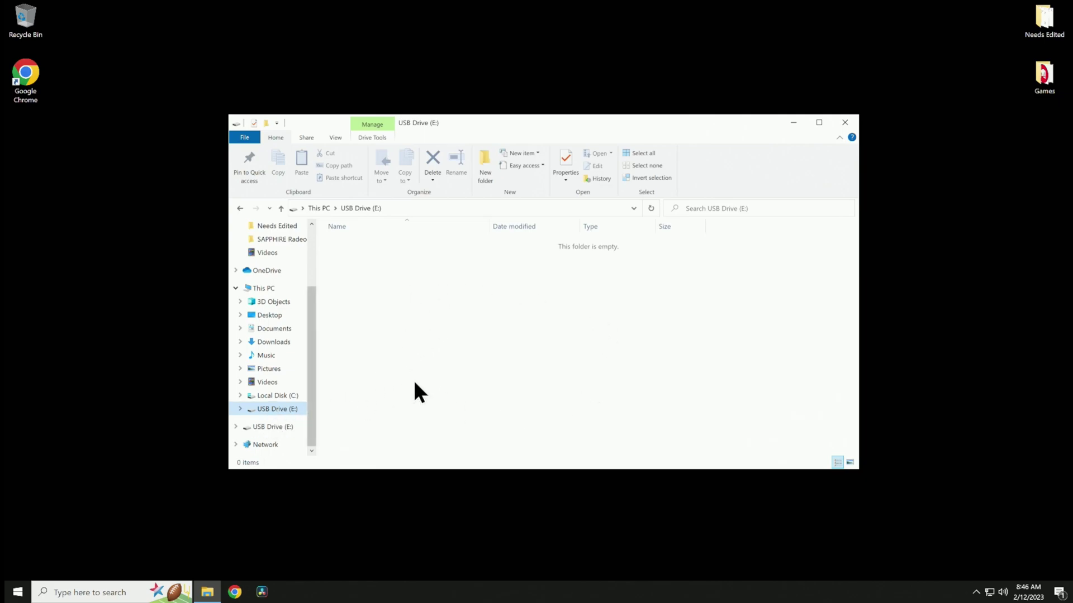
pyautogui.rightClick(288, 410)
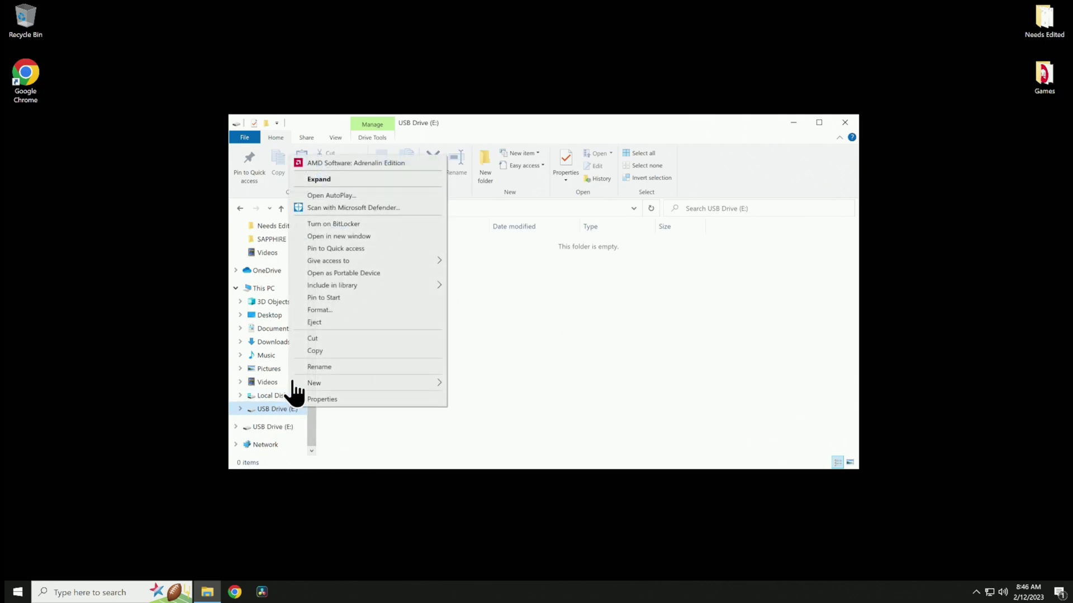
pyautogui.click(320, 310)
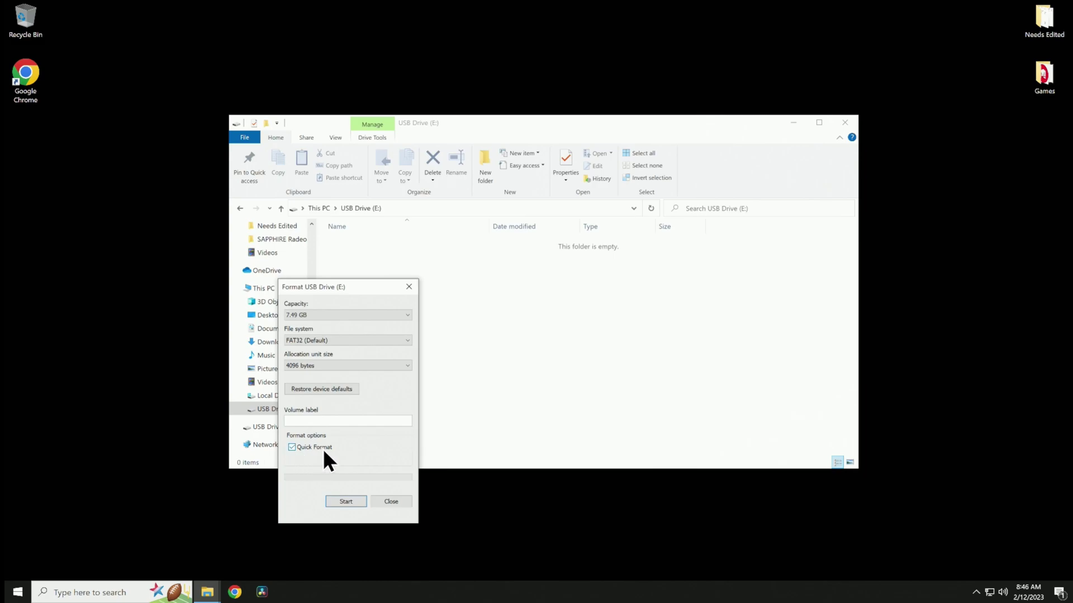
pyautogui.click(343, 501)
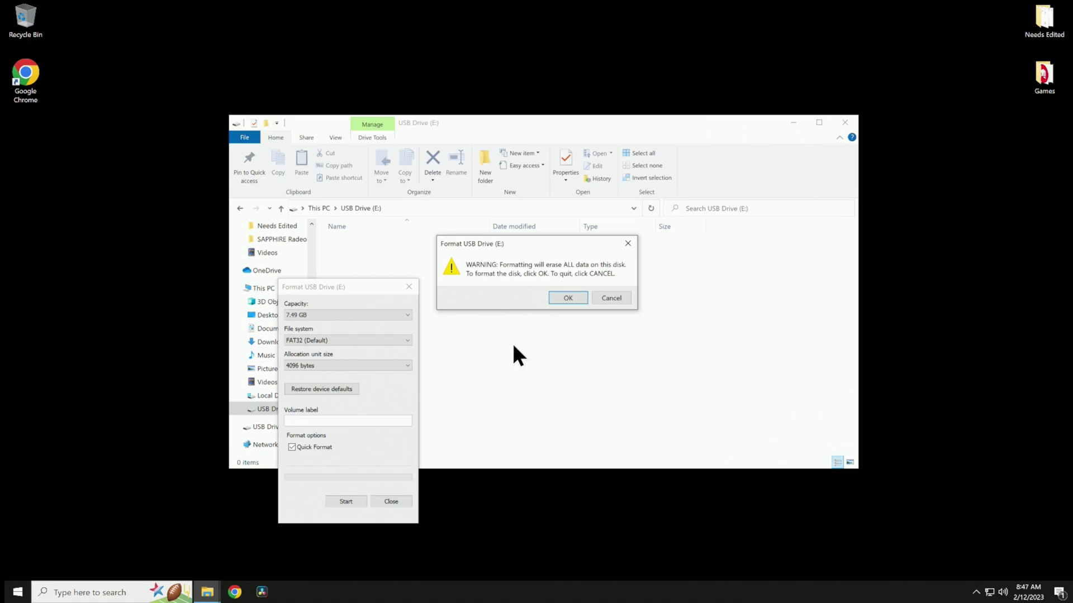
pyautogui.click(566, 298)
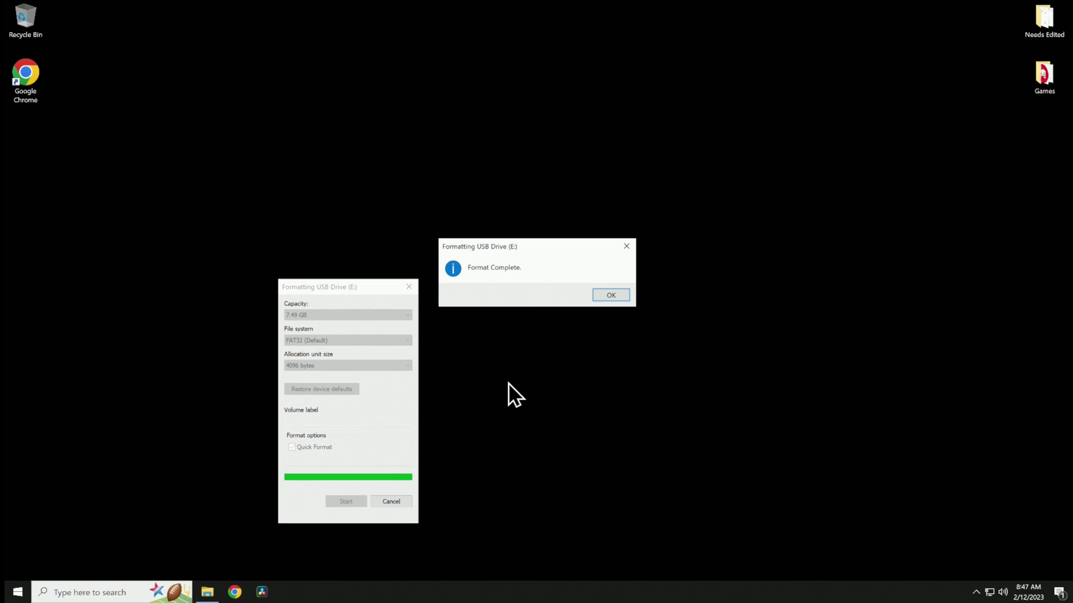
pyautogui.click(609, 294)
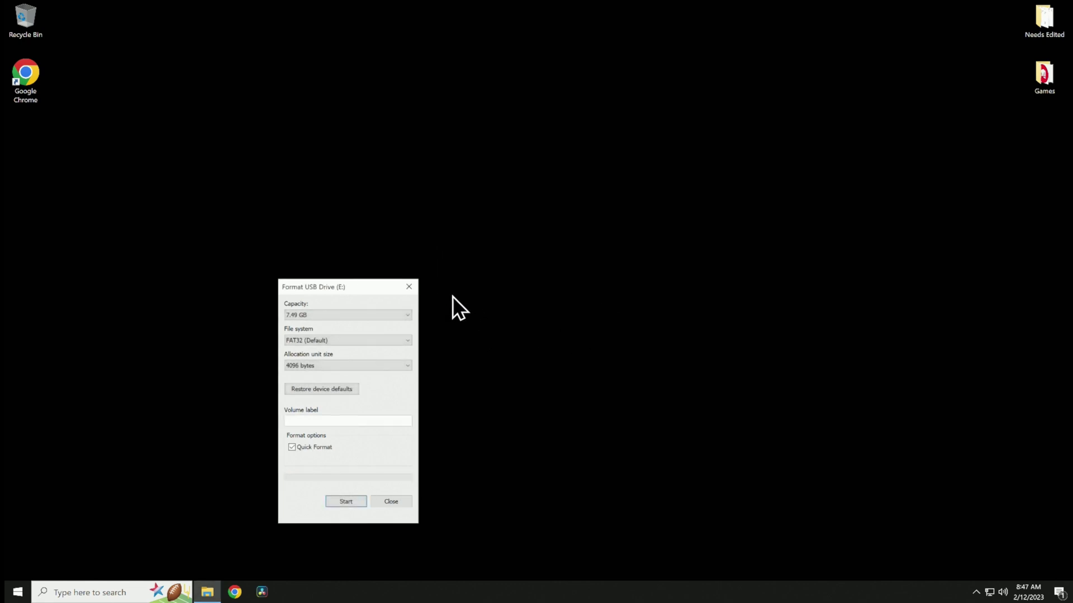
# - Close the format dialog and search Google in Chrome for 'asus rog strix b650e-f gaming wifi'
pyautogui.click(413, 289)
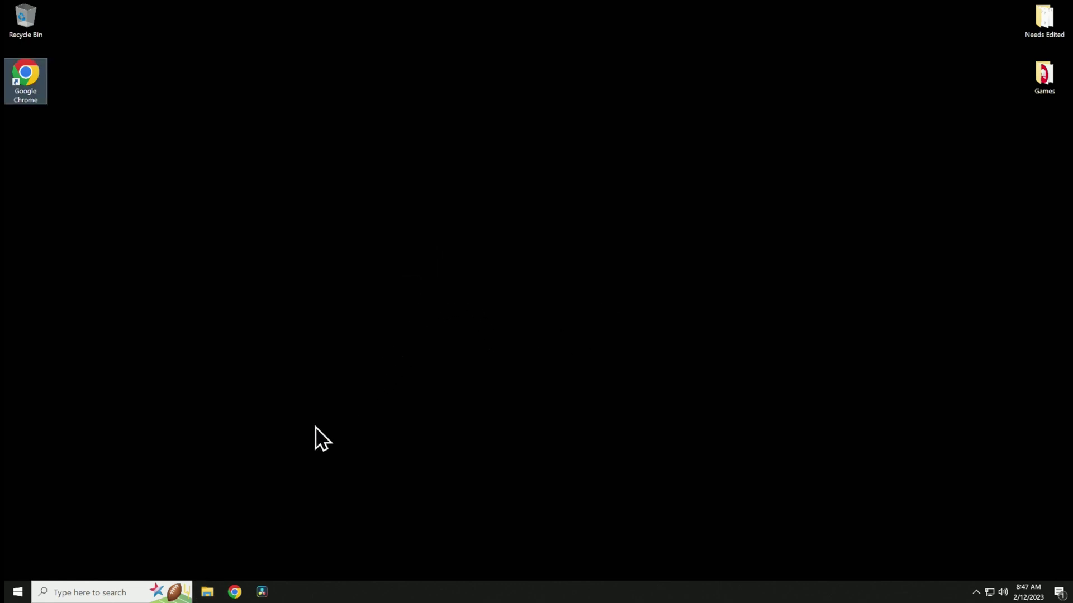
pyautogui.click(235, 592)
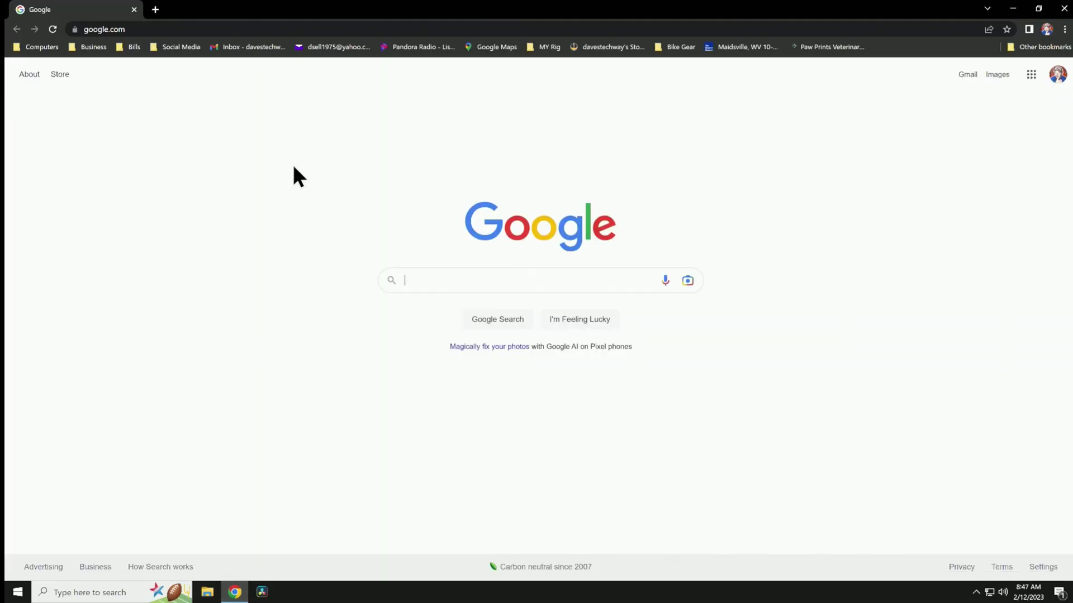
pyautogui.click(435, 278)
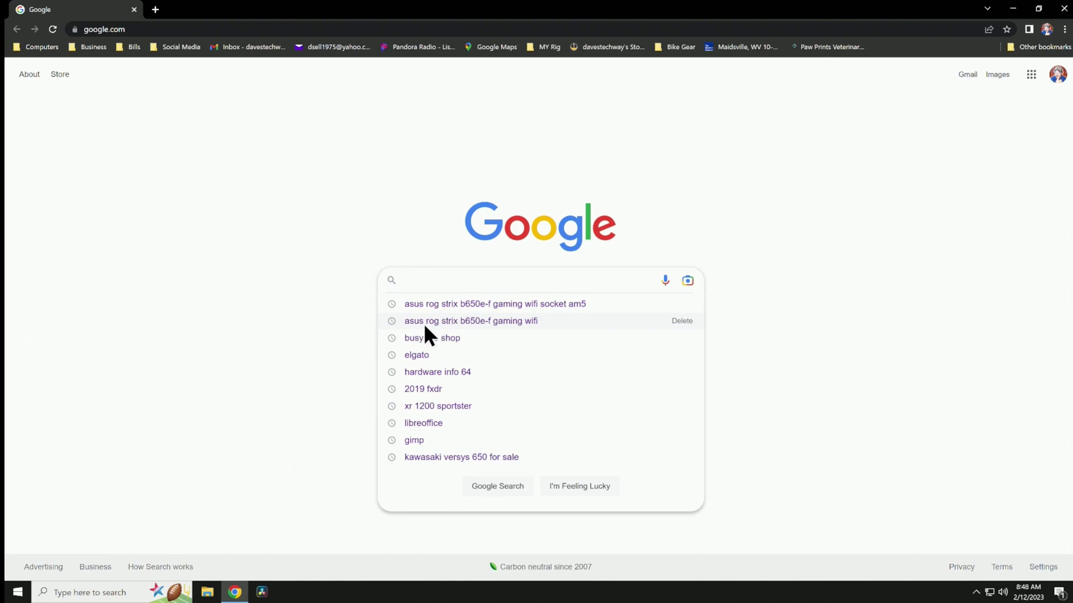
pyautogui.click(504, 322)
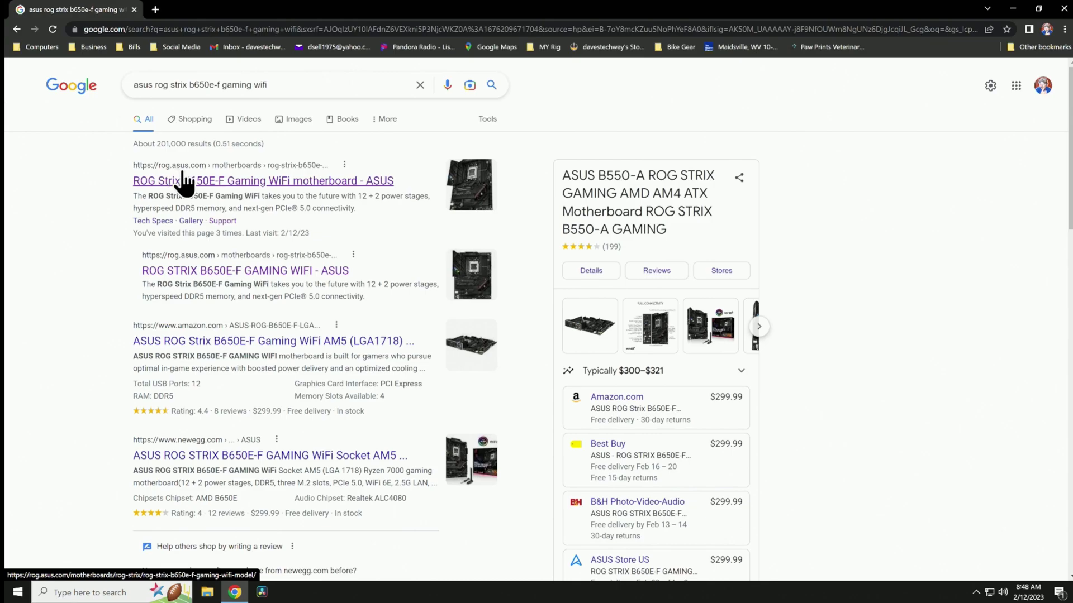
# - Open the ROG STRIX B650E-F GAMING WIFI product page, then its Support > Driver & Utility section
pyautogui.click(237, 184)
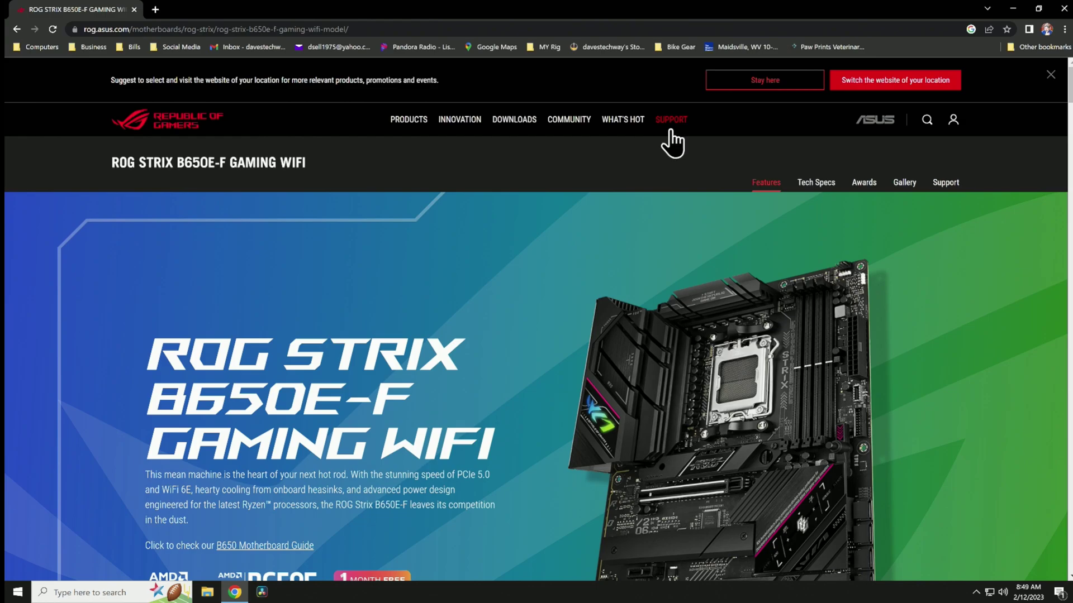
pyautogui.click(949, 190)
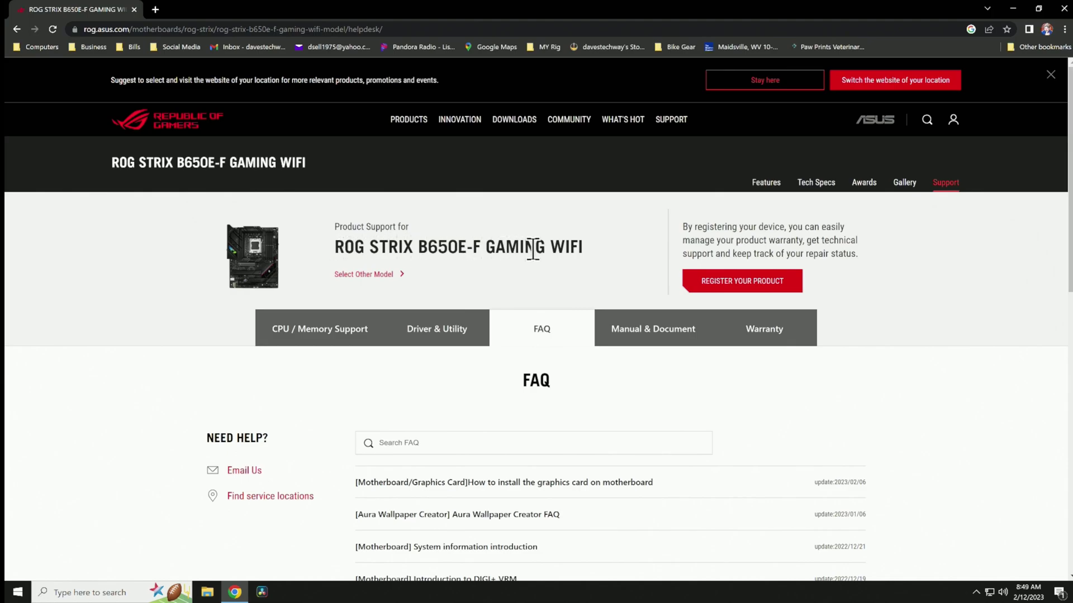
pyautogui.moveTo(586, 252); pyautogui.dragTo(488, 248)
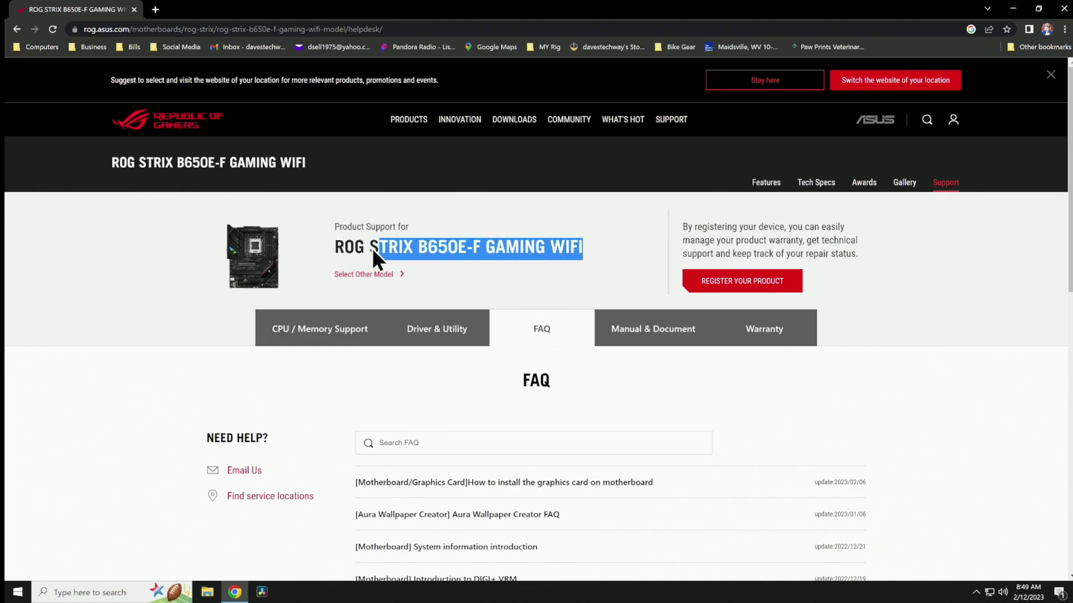
pyautogui.moveTo(373, 248); pyautogui.dragTo(339, 250)
pyautogui.click(423, 334)
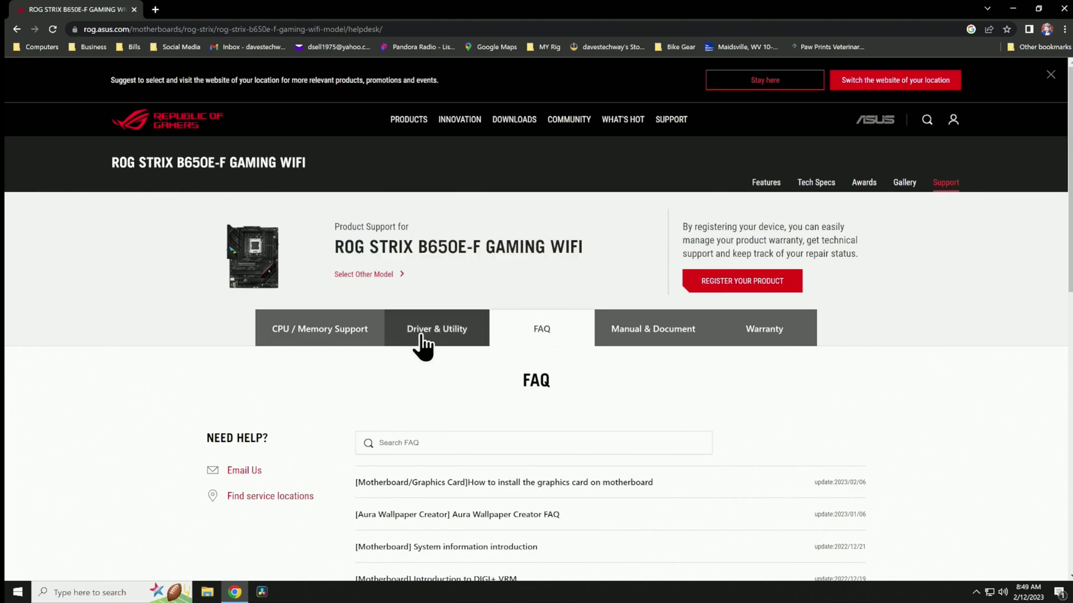
pyautogui.scroll(-2, 475, 318)
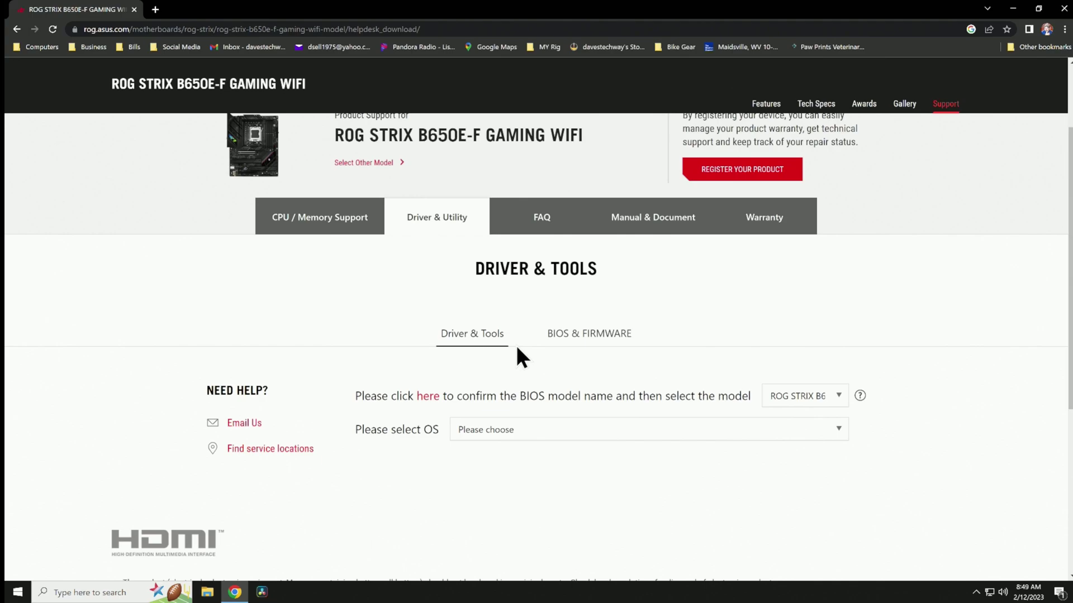
# - Under BIOS & FIRMWARE, select model ROG STRIX B650E-F GAMING WIFI and show all BIOS versions
pyautogui.click(571, 343)
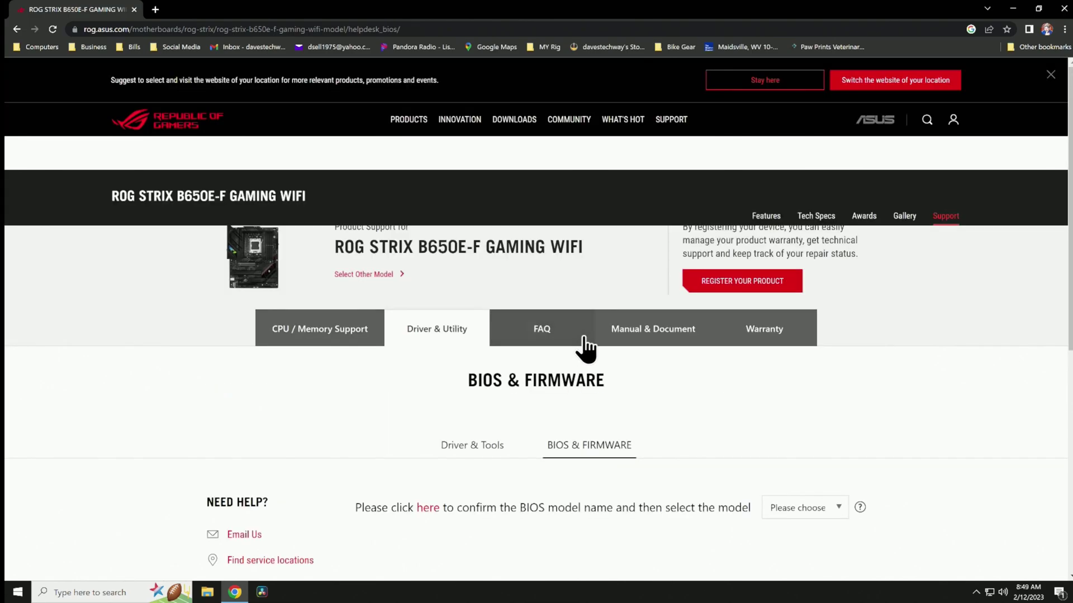
pyautogui.scroll(-4, 559, 335)
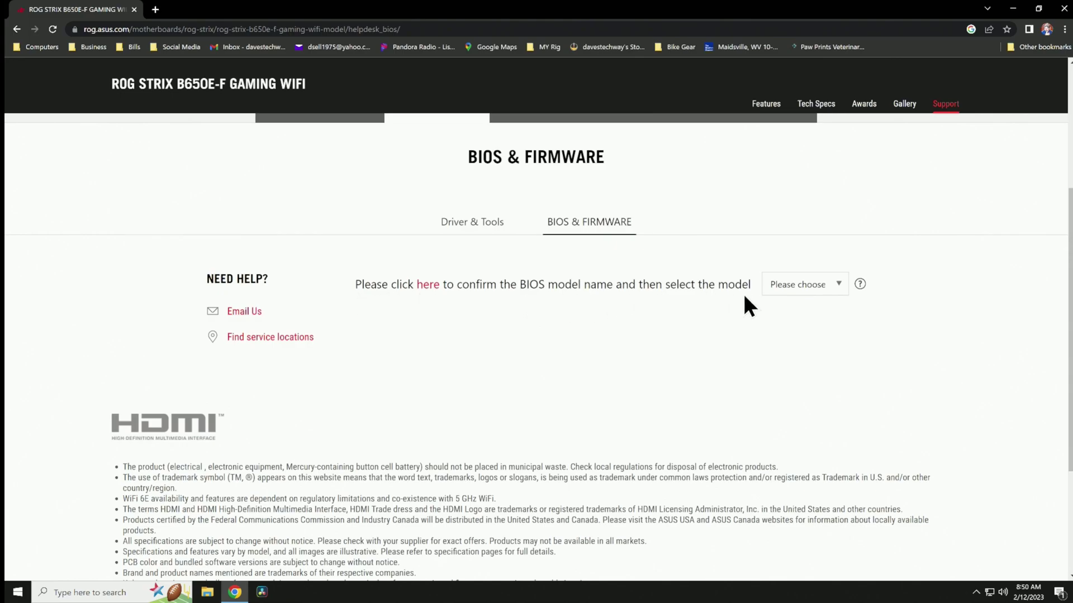
pyautogui.click(794, 289)
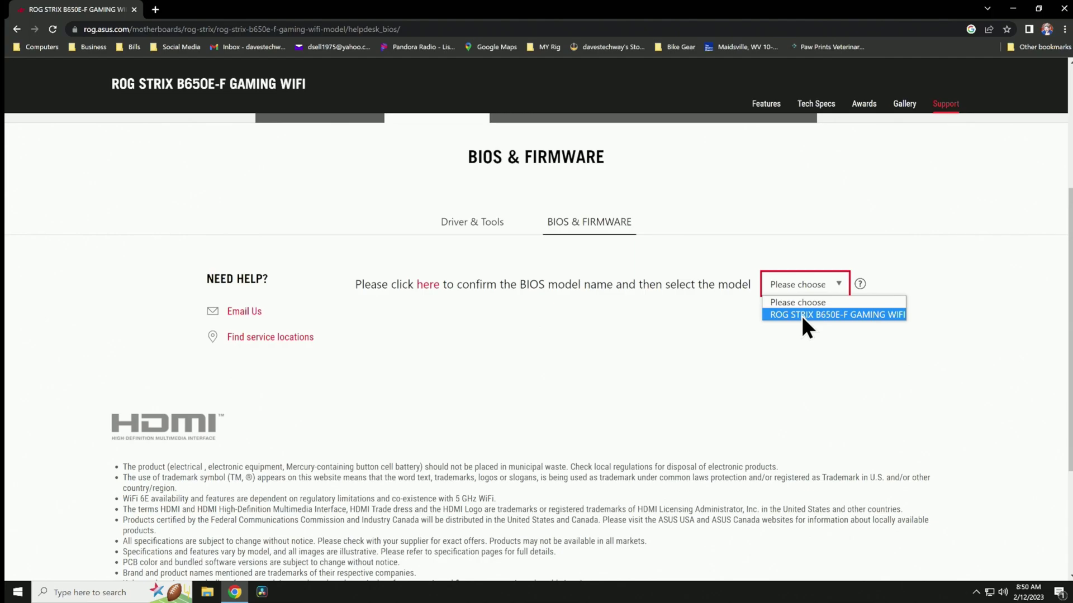
pyautogui.click(803, 315)
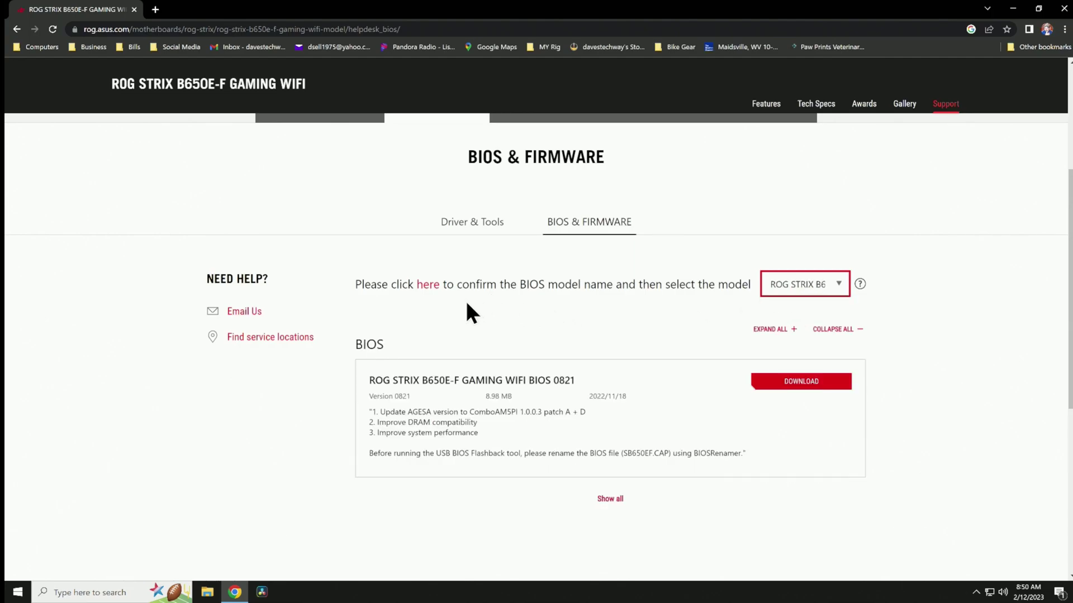
pyautogui.scroll(-3, 620, 330)
pyautogui.click(610, 332)
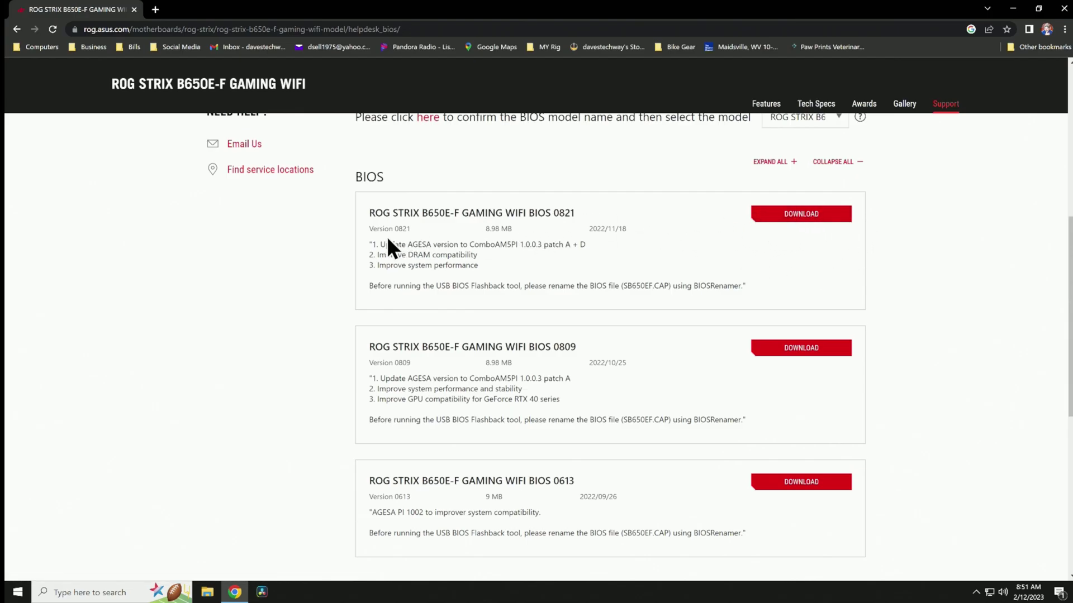
# - Save the BIOS 0821 zip (ROG-STRIX-B650E-F-GAMING-WIFI-ASUS-0821.zip) into the Downloads folder
pyautogui.click(809, 220)
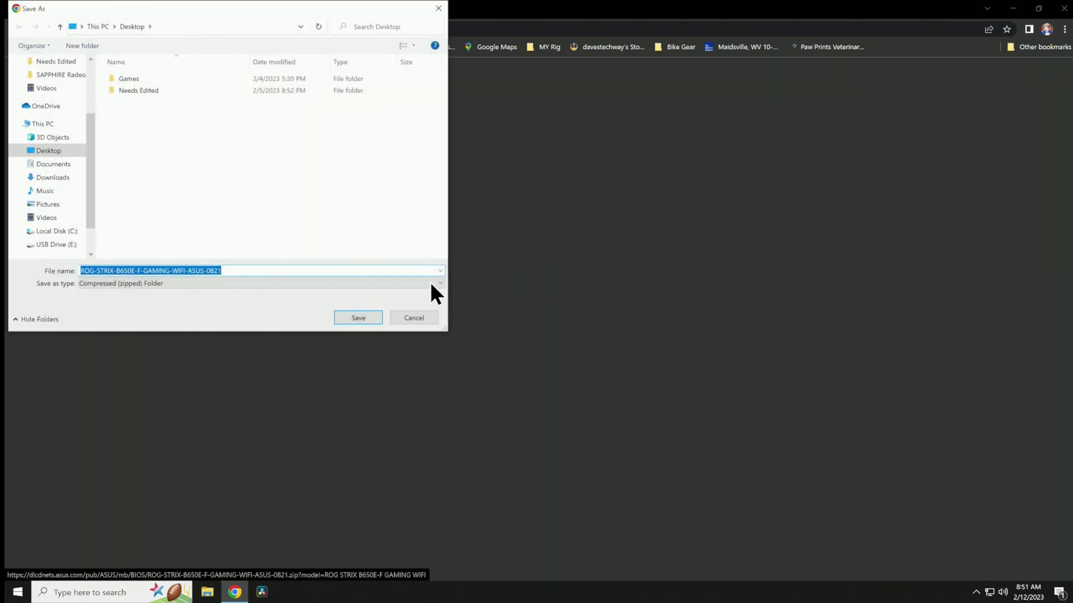
pyautogui.click(58, 178)
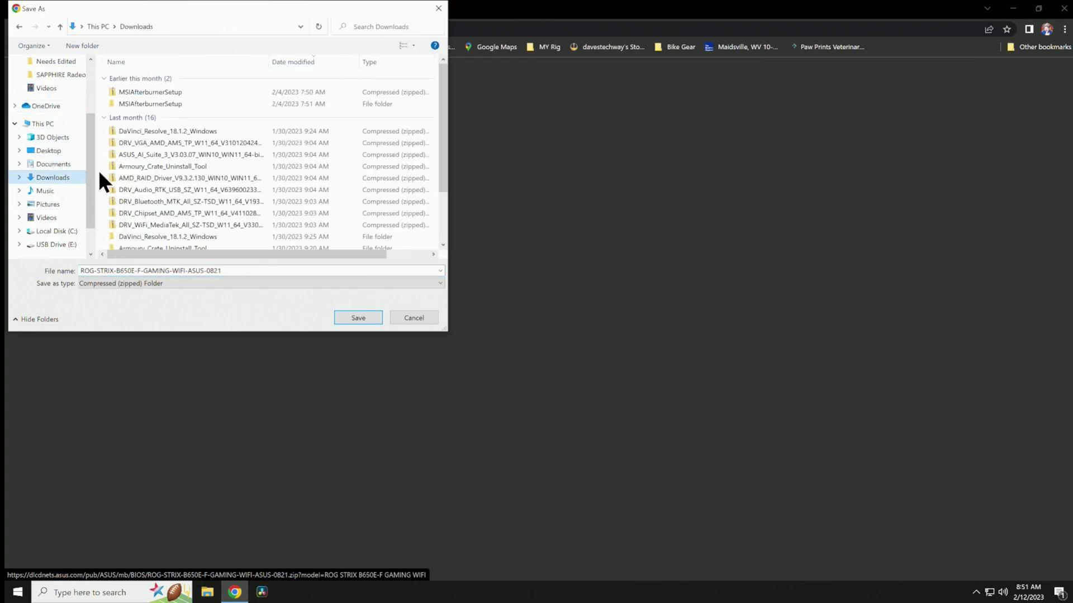
pyautogui.click(358, 318)
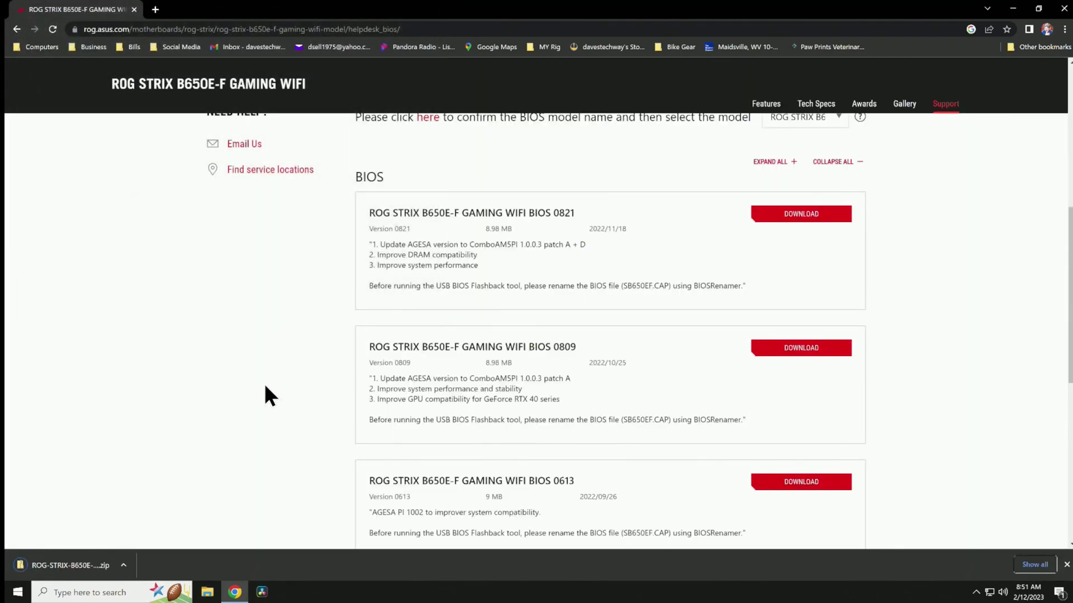
pyautogui.click(123, 573)
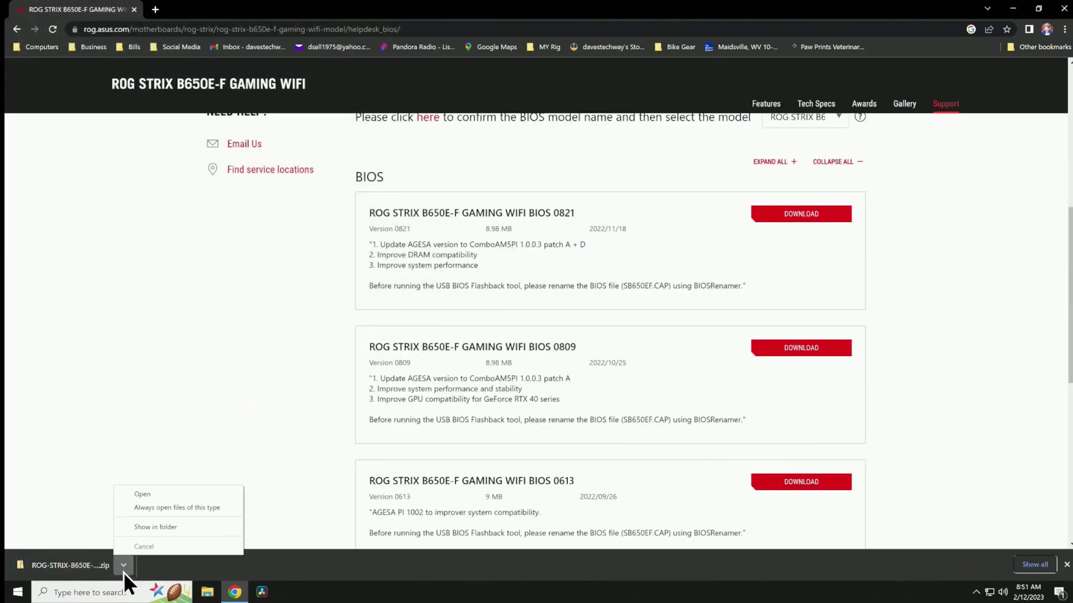
# - Open the downloaded 0821 zip and start Extract all on its contents
pyautogui.click(143, 495)
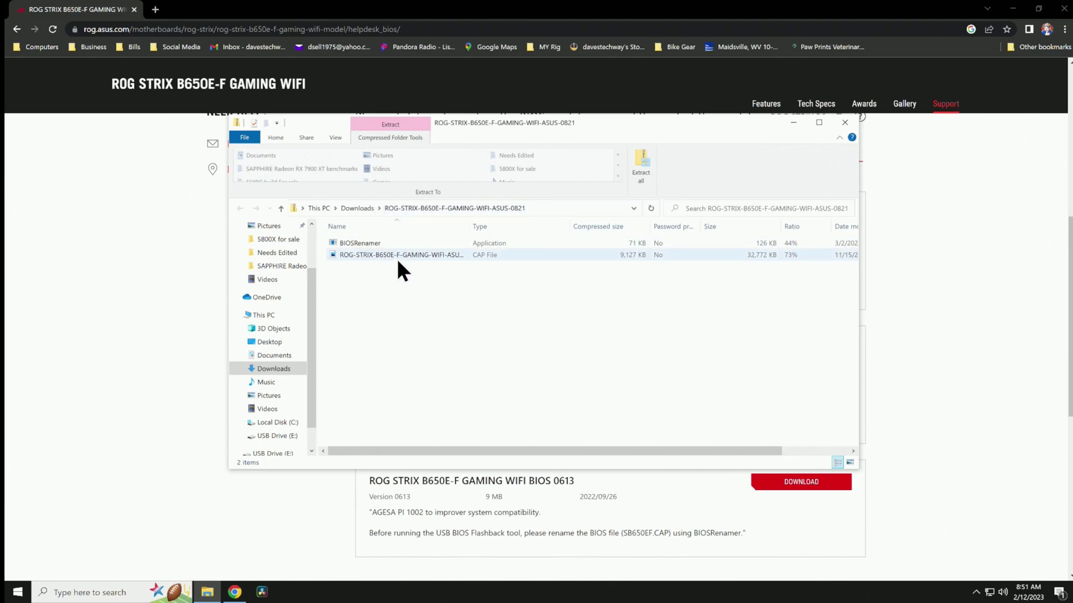
pyautogui.click(637, 163)
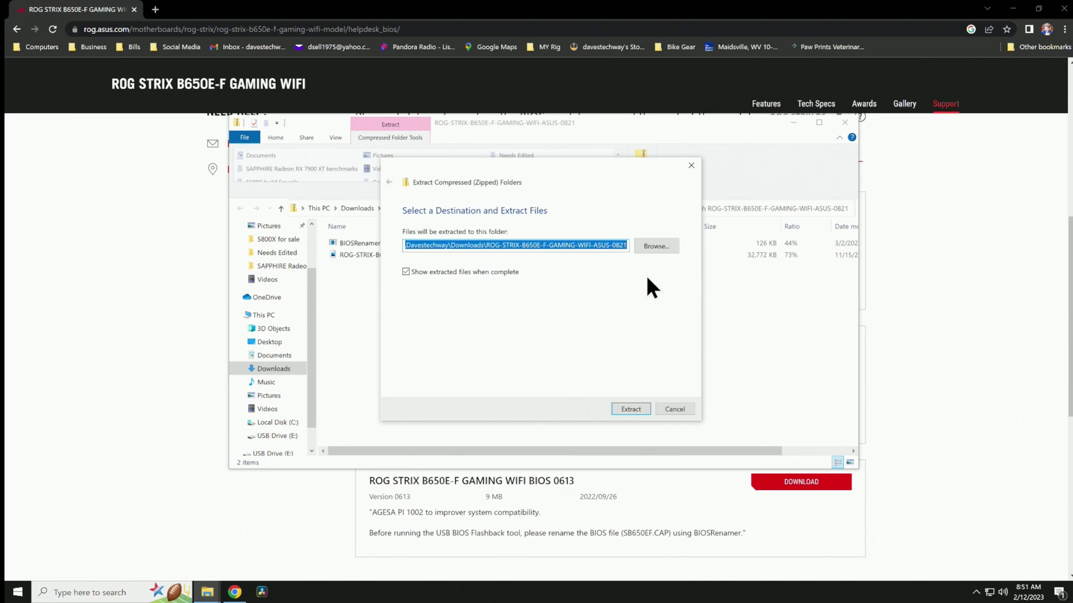
# - Extract the BIOSRenamer and 0821 CAP file directly onto USB Drive (E:)
pyautogui.click(656, 248)
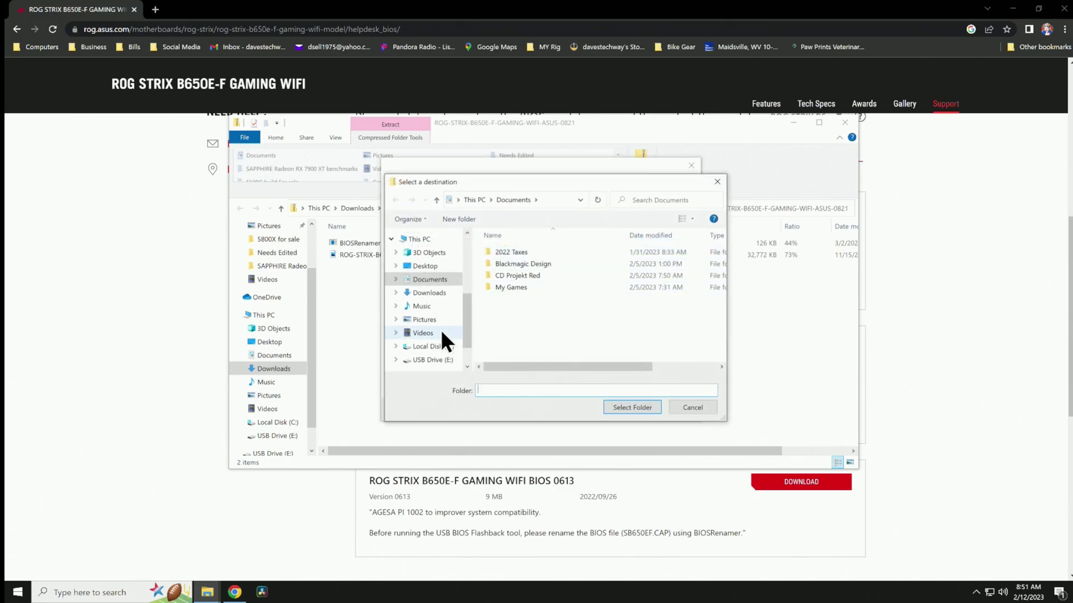
pyautogui.click(434, 360)
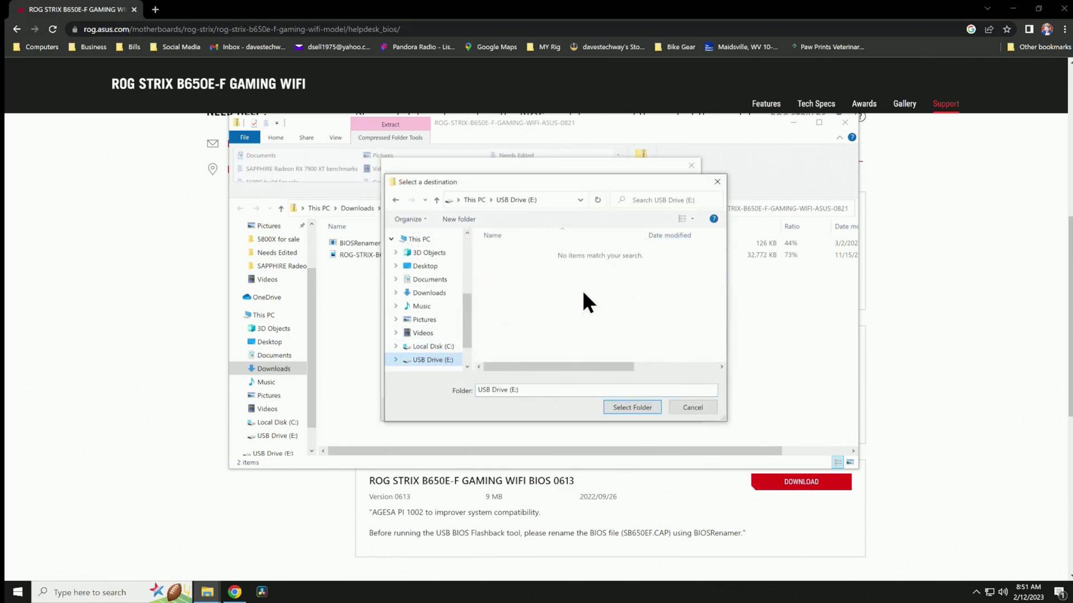
pyautogui.click(632, 408)
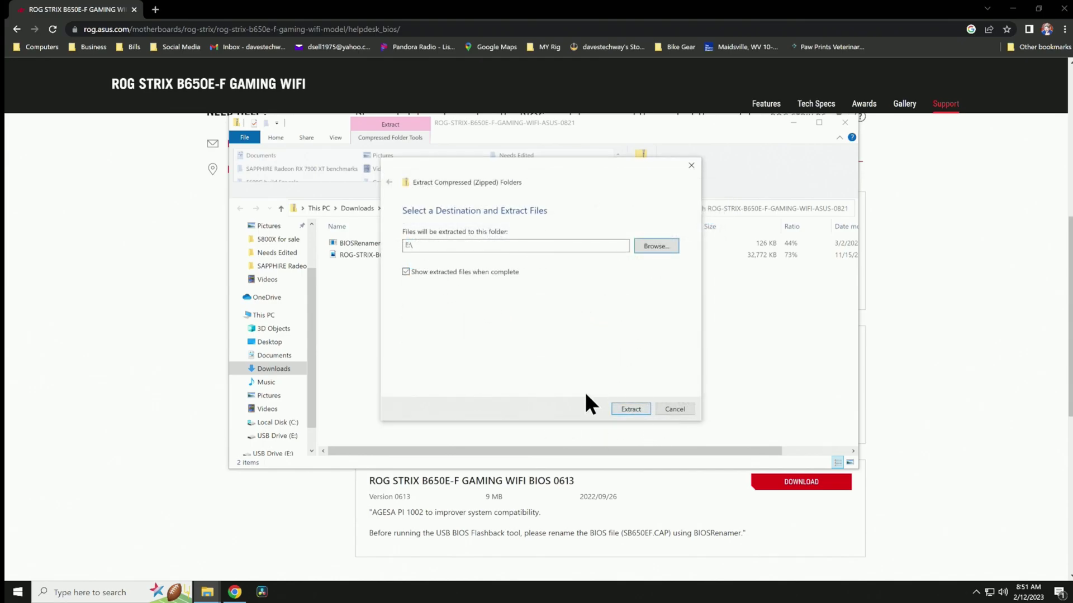
pyautogui.click(621, 408)
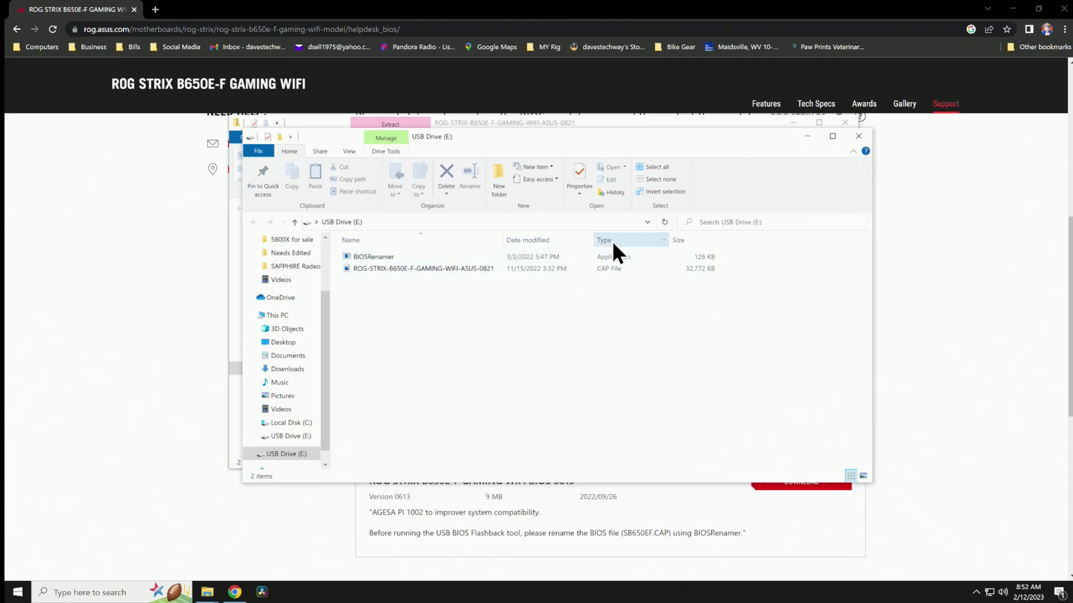
# - Close both folder windows and Chrome, then bring up the Start menu's power options
pyautogui.click(860, 133)
pyautogui.click(847, 129)
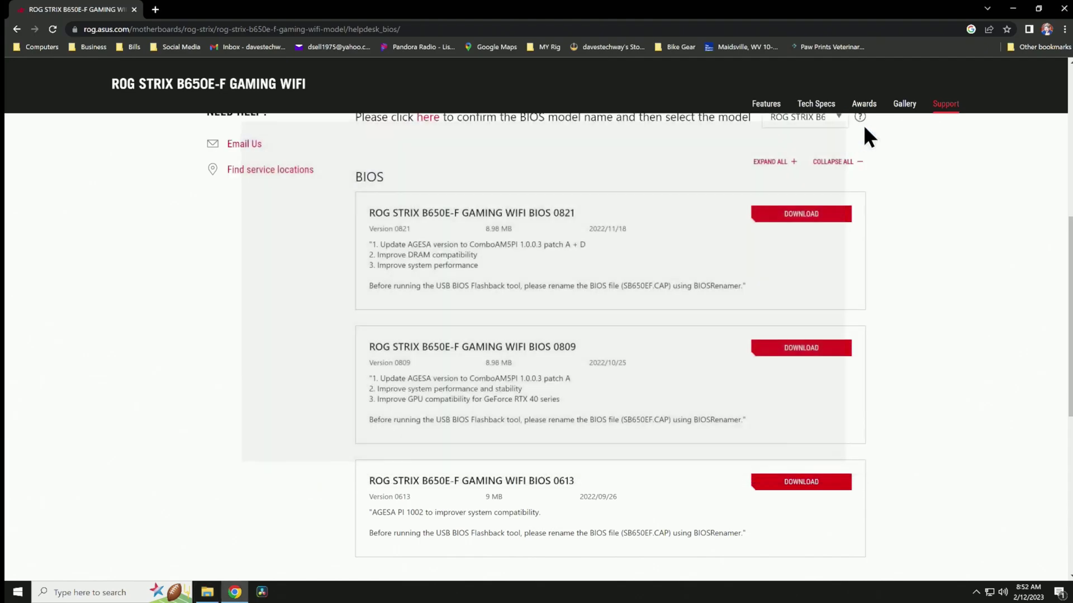
pyautogui.click(1064, 9)
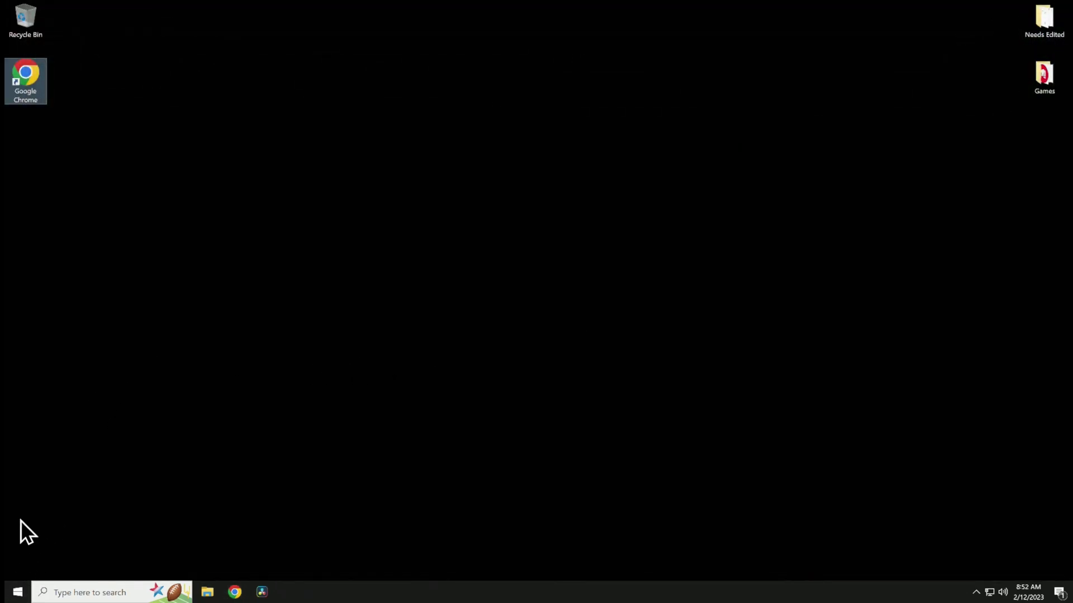
pyautogui.click(17, 596)
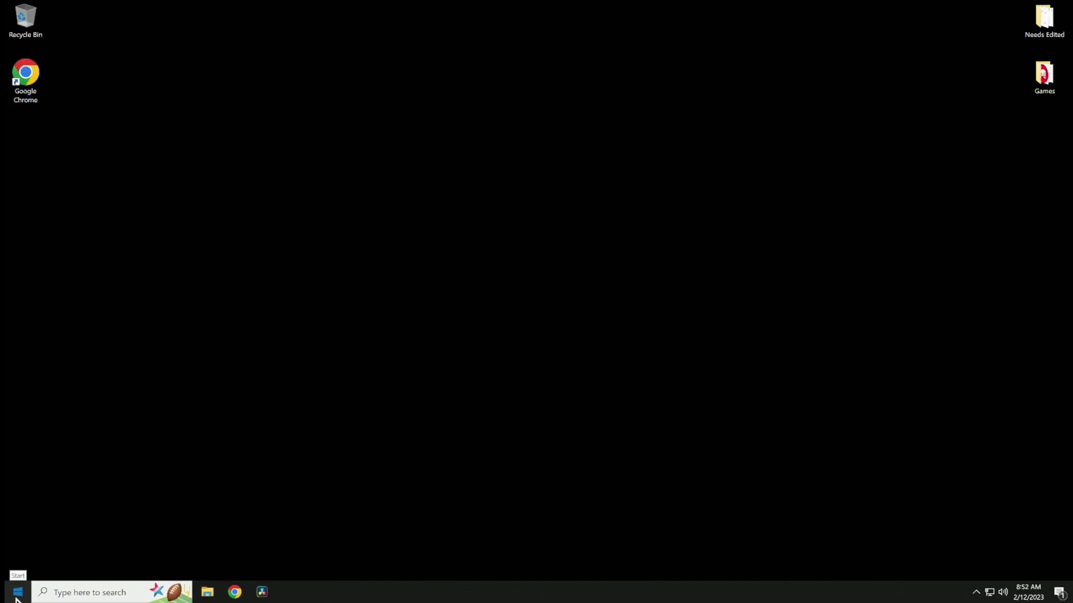
pyautogui.click(17, 573)
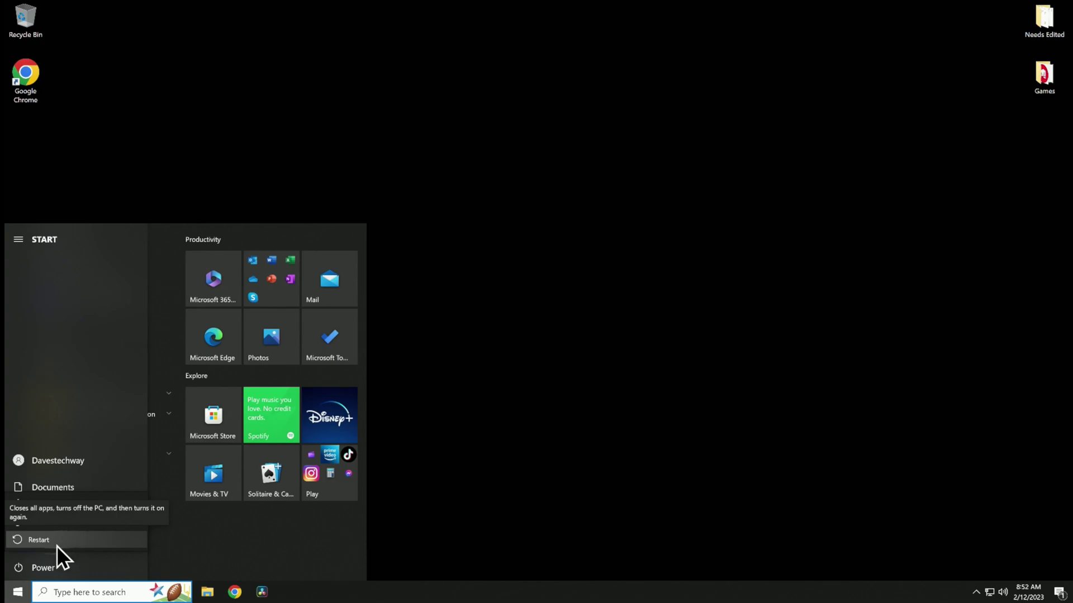
# - Go to Settings > Update & Security > Recovery and restart into Advanced startup
pyautogui.click(69, 331)
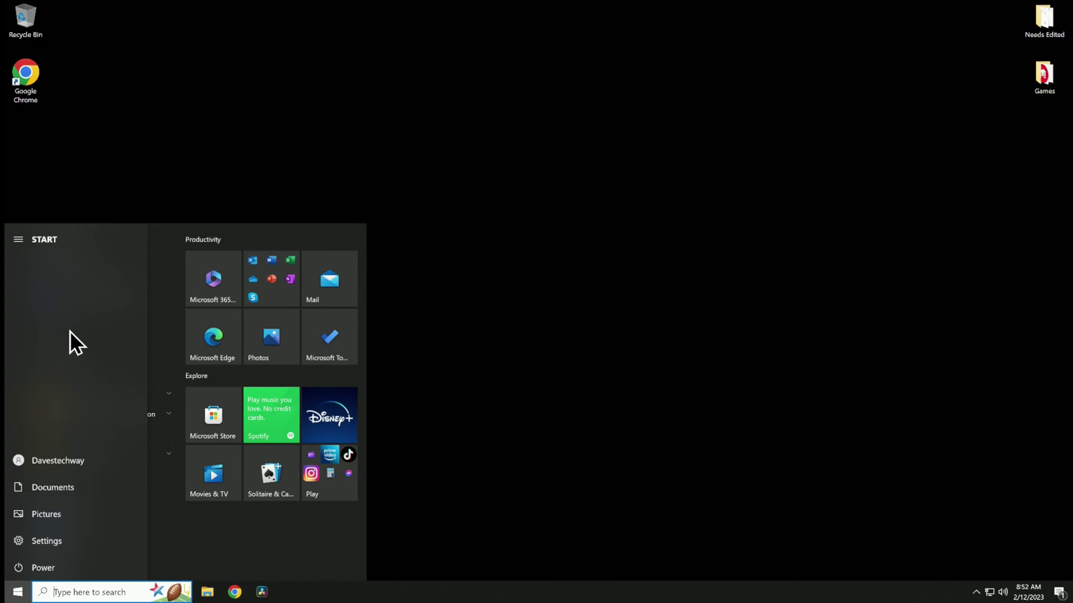
pyautogui.click(57, 540)
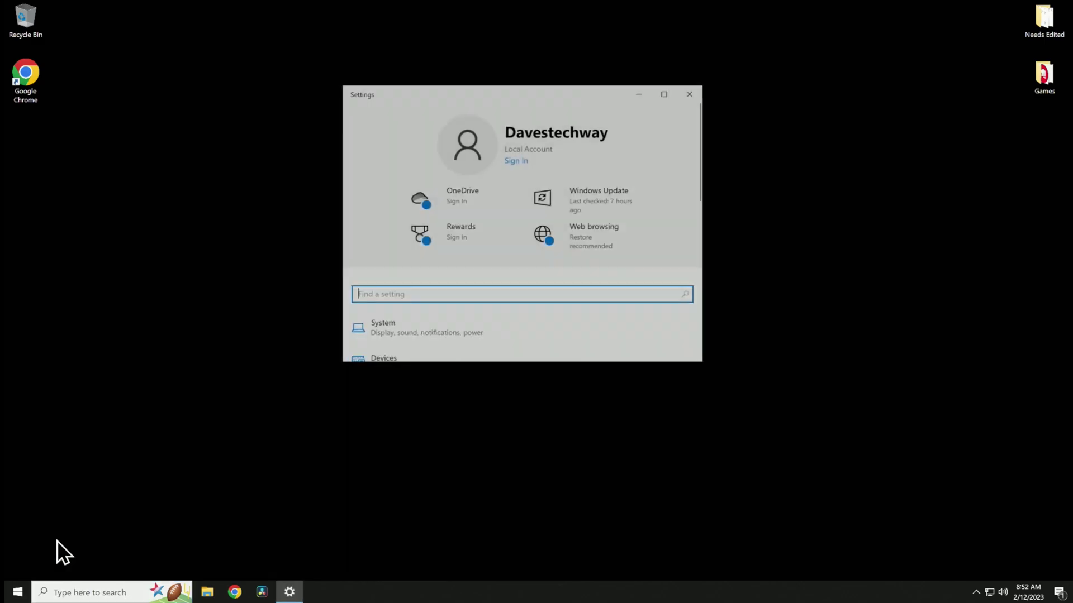
pyautogui.scroll(-2, 425, 245)
pyautogui.scroll(-4, 428, 243)
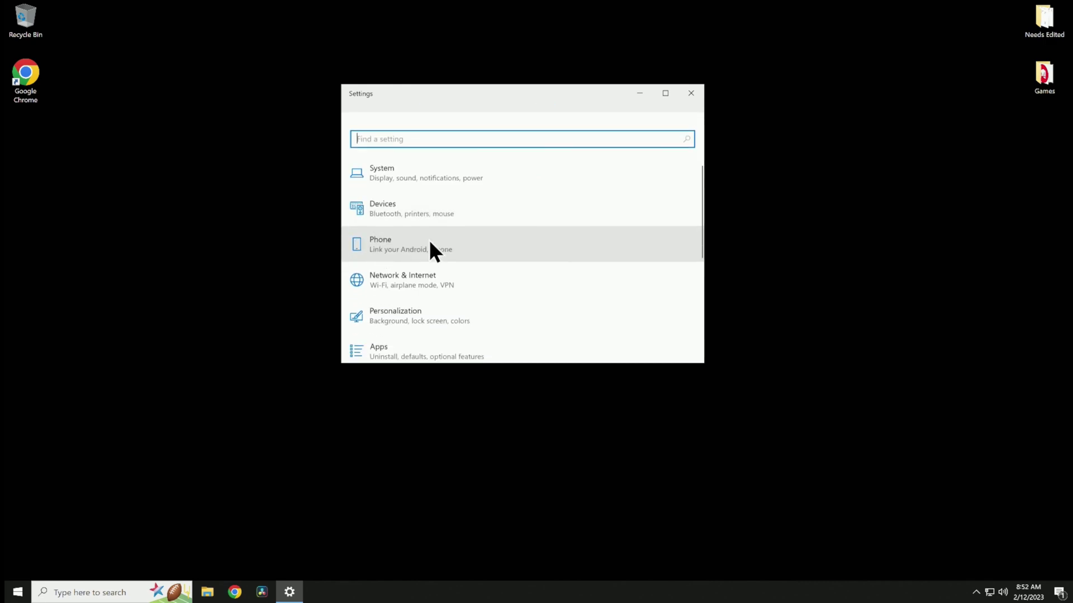
pyautogui.scroll(-4, 549, 210)
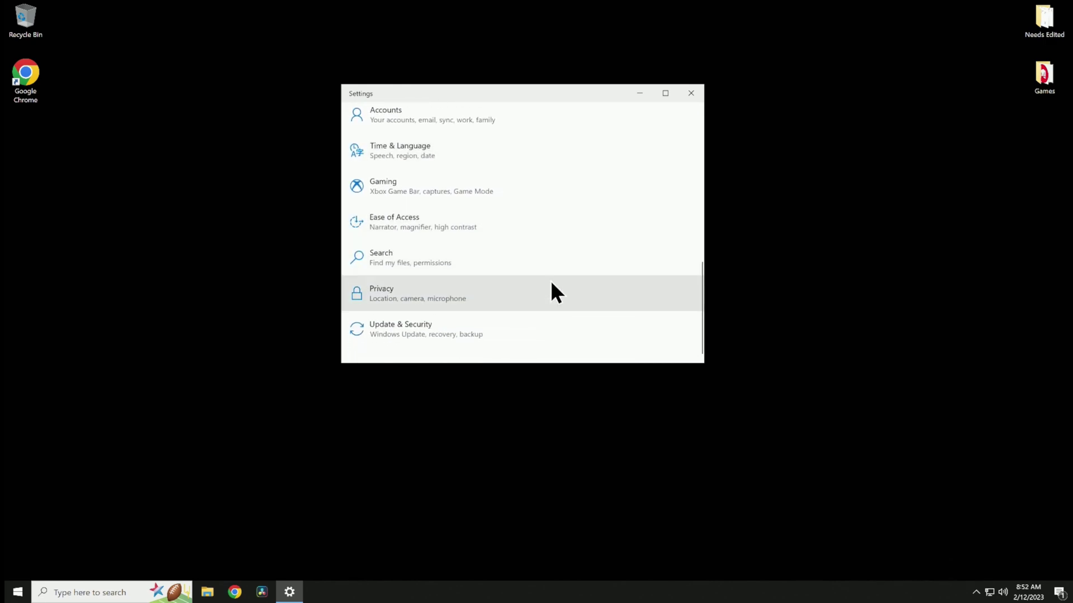
pyautogui.click(416, 335)
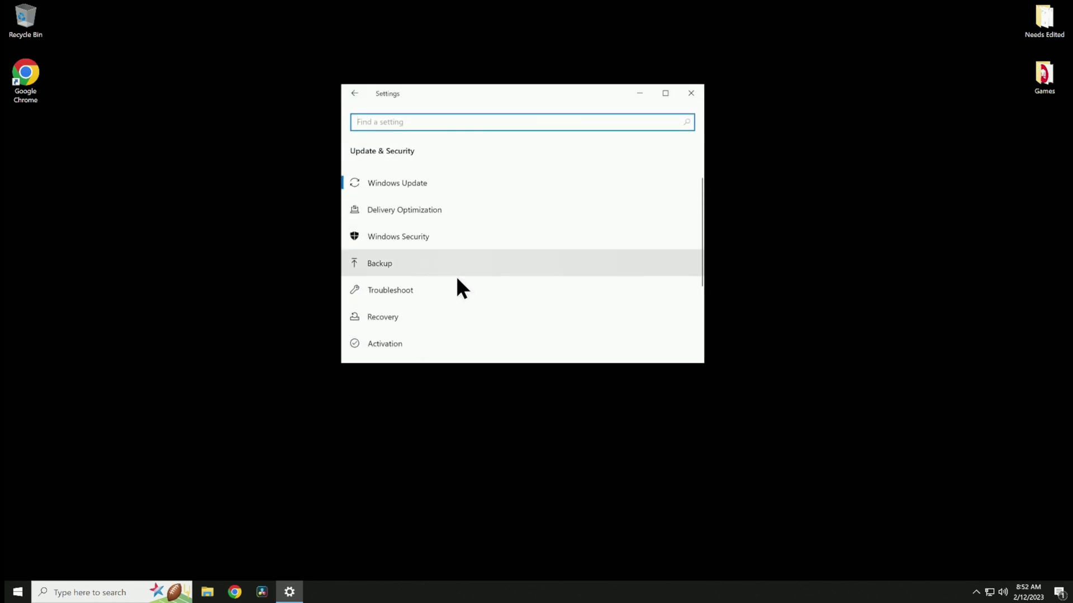
pyautogui.click(383, 322)
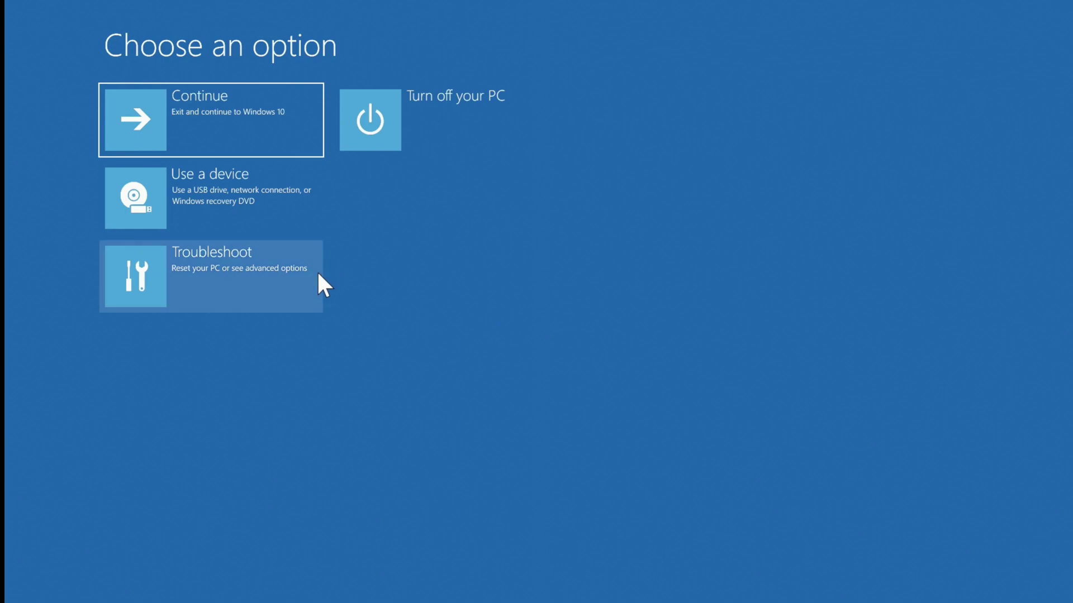
# - Choose Troubleshoot > Advanced options > UEFI Firmware Settings and restart into the ASUS BIOS
pyautogui.click(208, 267)
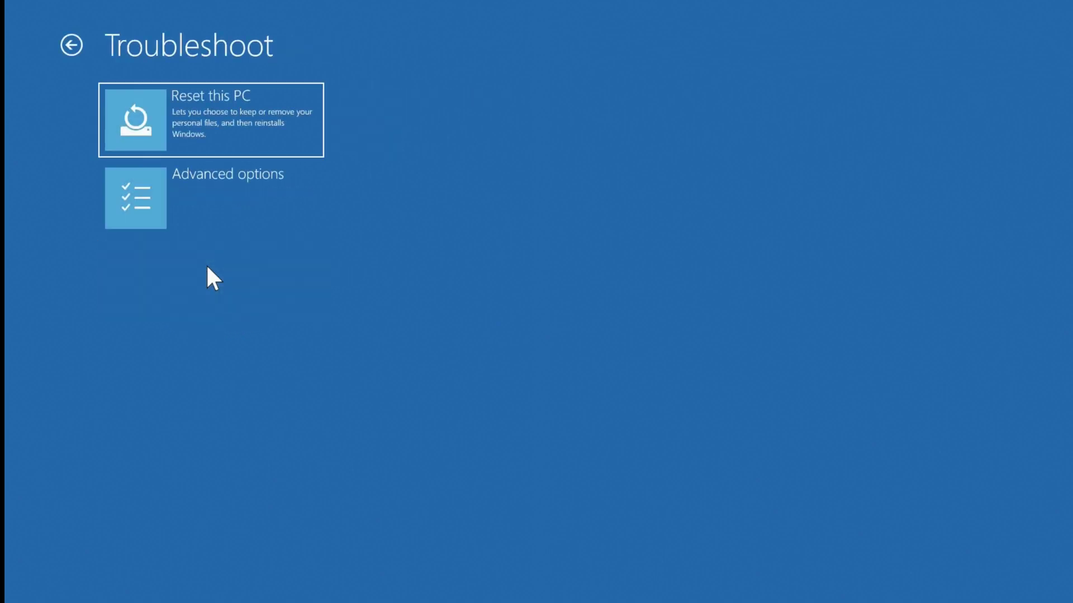
pyautogui.click(211, 199)
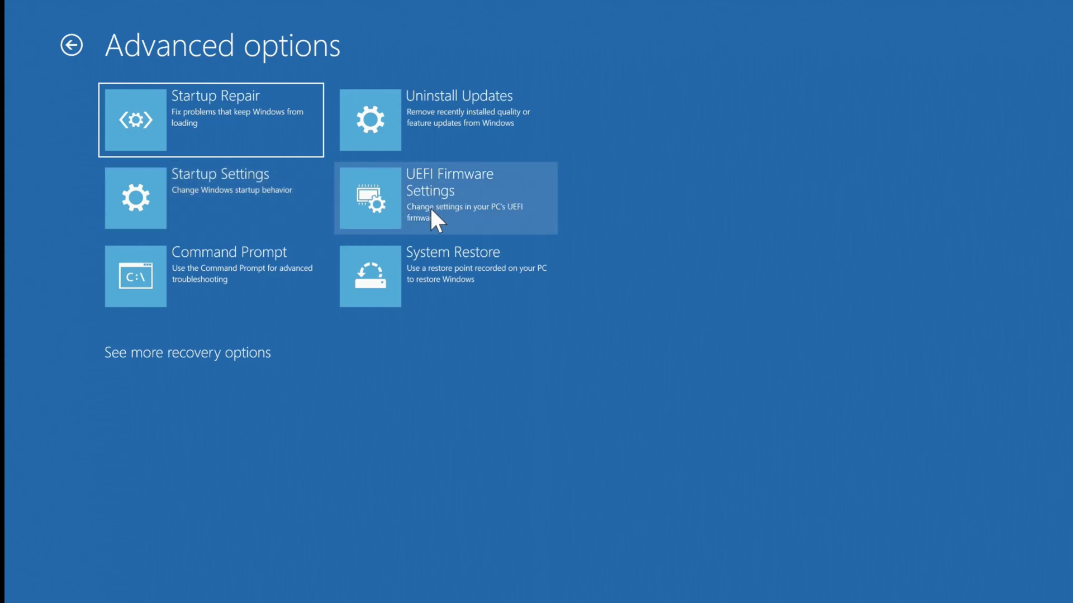
pyautogui.click(414, 211)
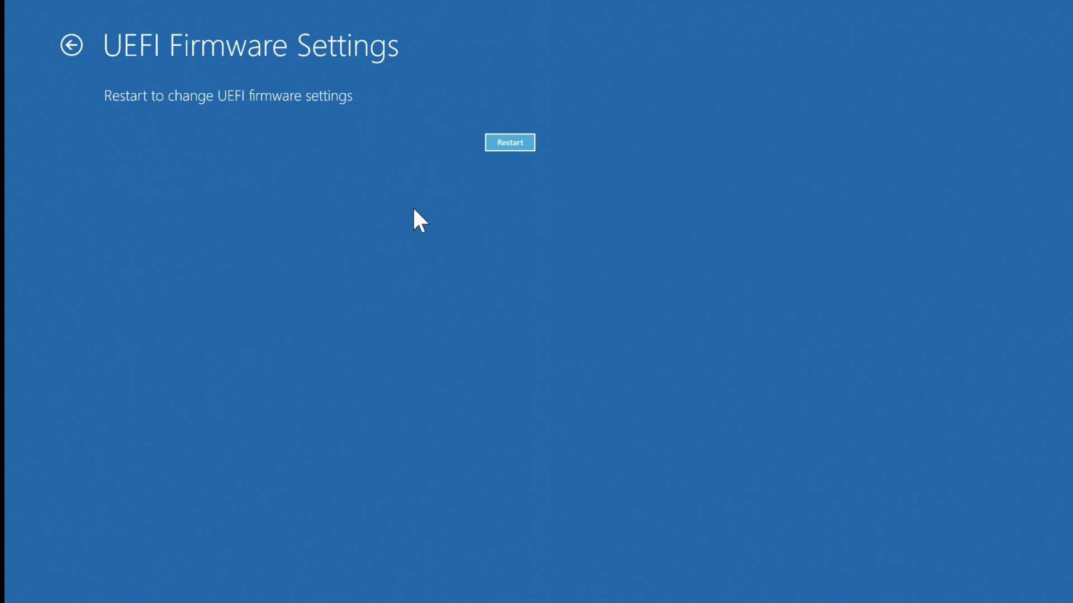
pyautogui.click(509, 142)
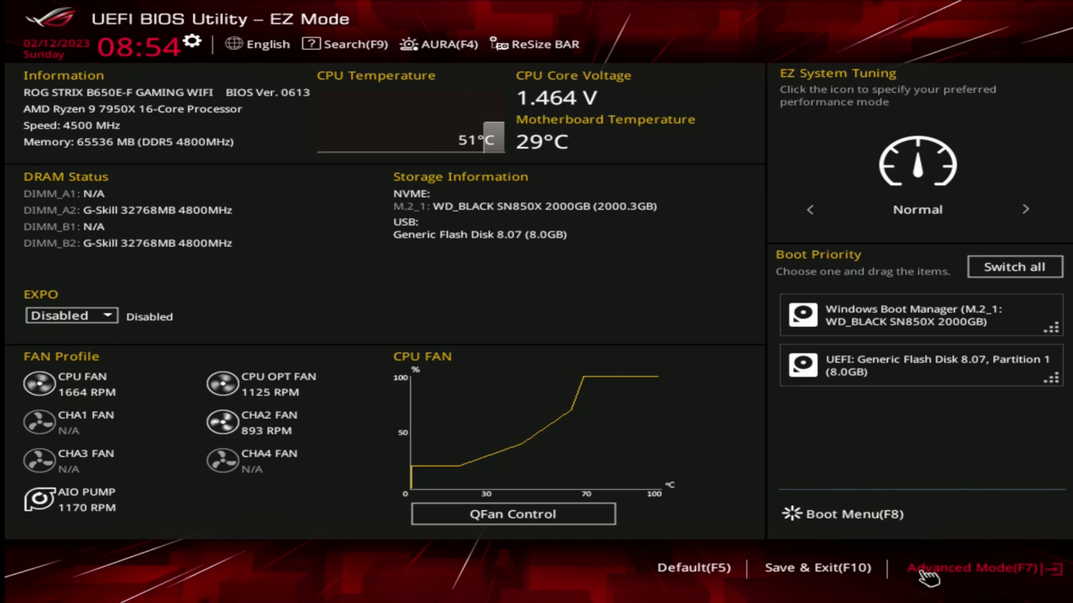
# - Switch to Advanced Mode and launch ASUS EZ Flash 3 Utility from the Tool section
pyautogui.click(944, 583)
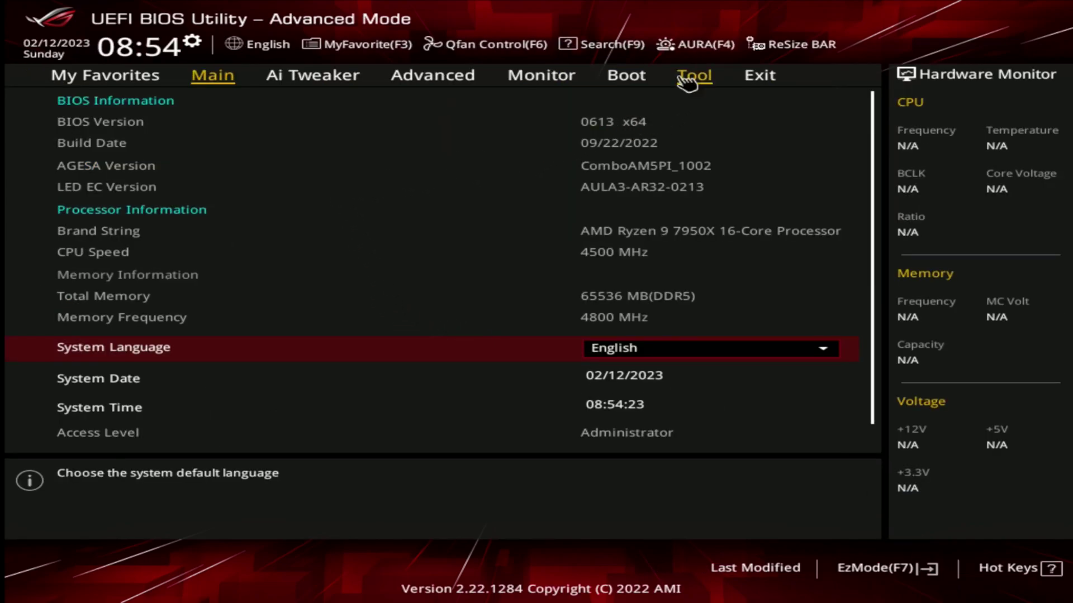
pyautogui.click(708, 84)
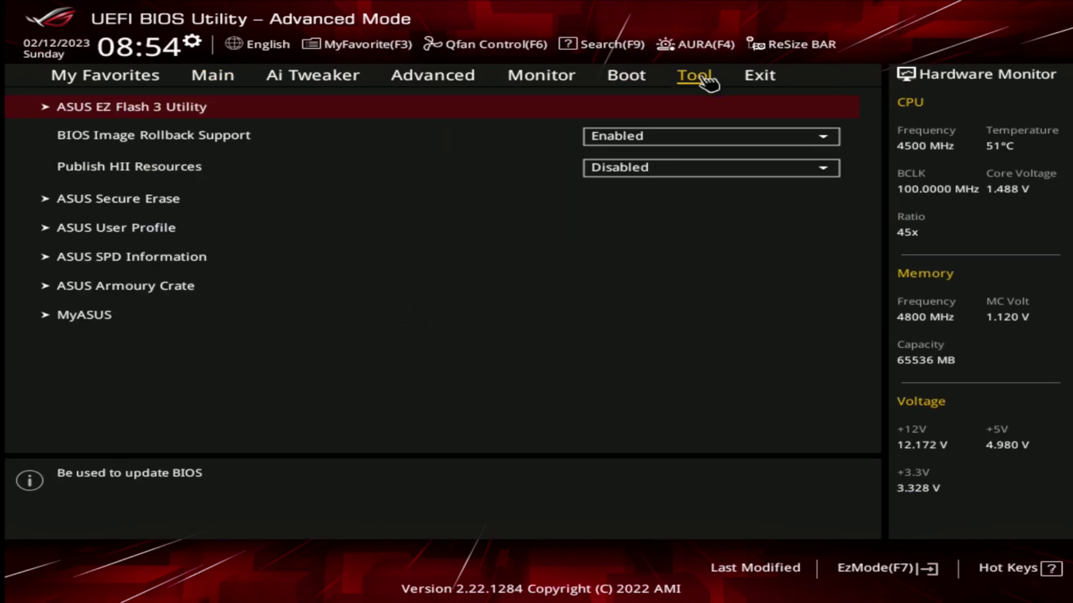
pyautogui.click(190, 112)
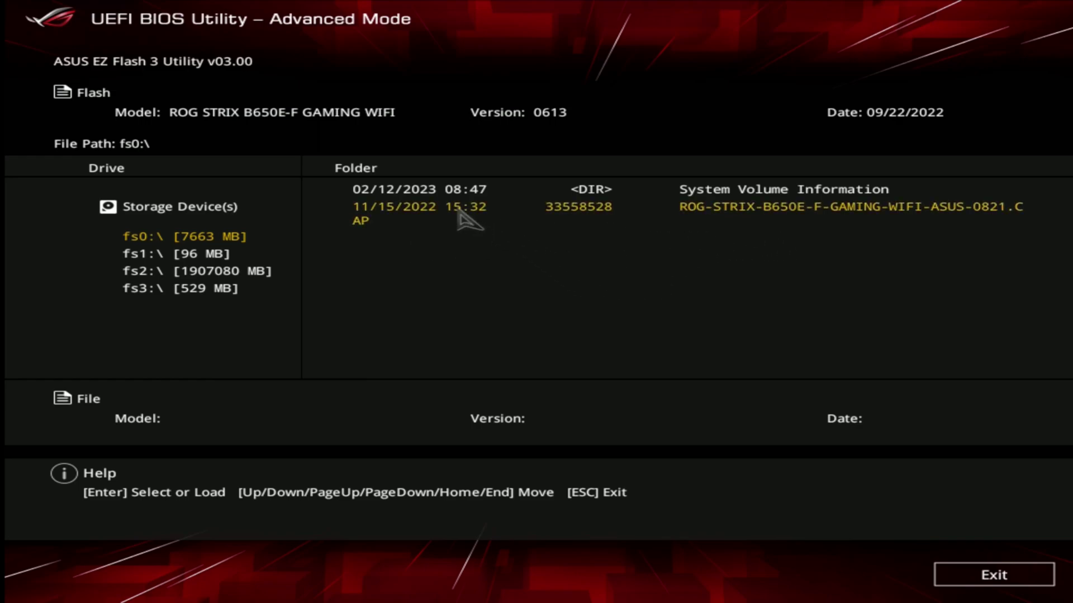
# - Select the 0821 CAP file on fs0:\ and confirm the notice, file read and update prompts
pyautogui.click(383, 206)
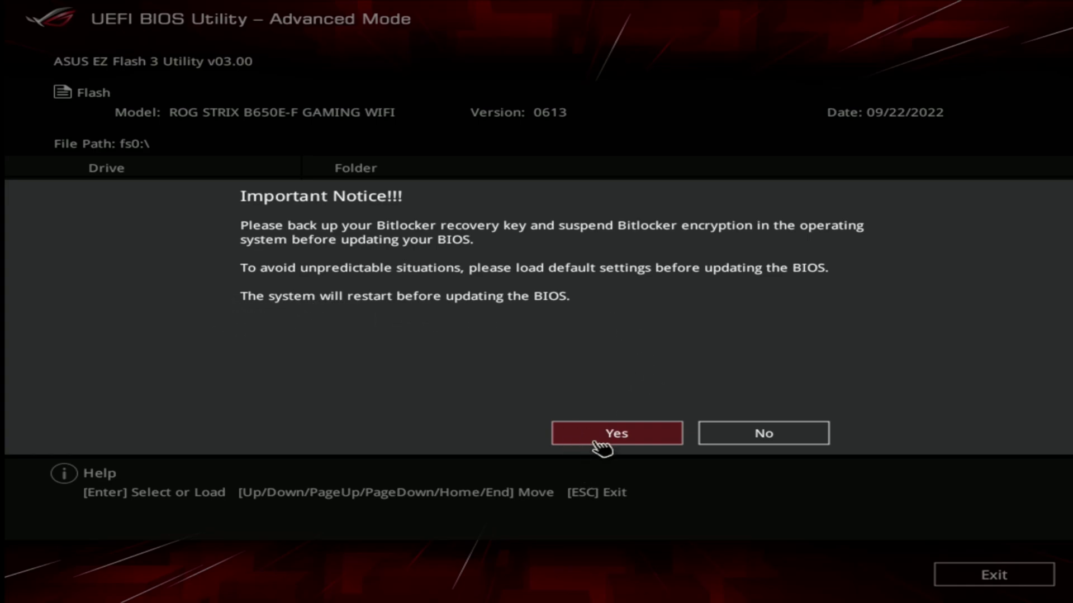
pyautogui.click(614, 434)
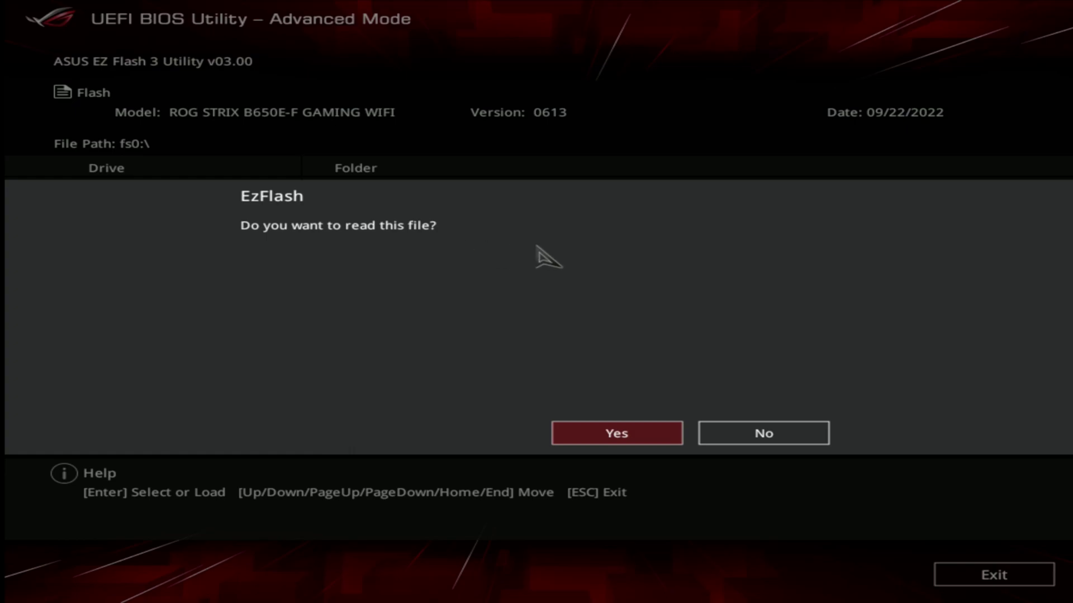
pyautogui.click(643, 441)
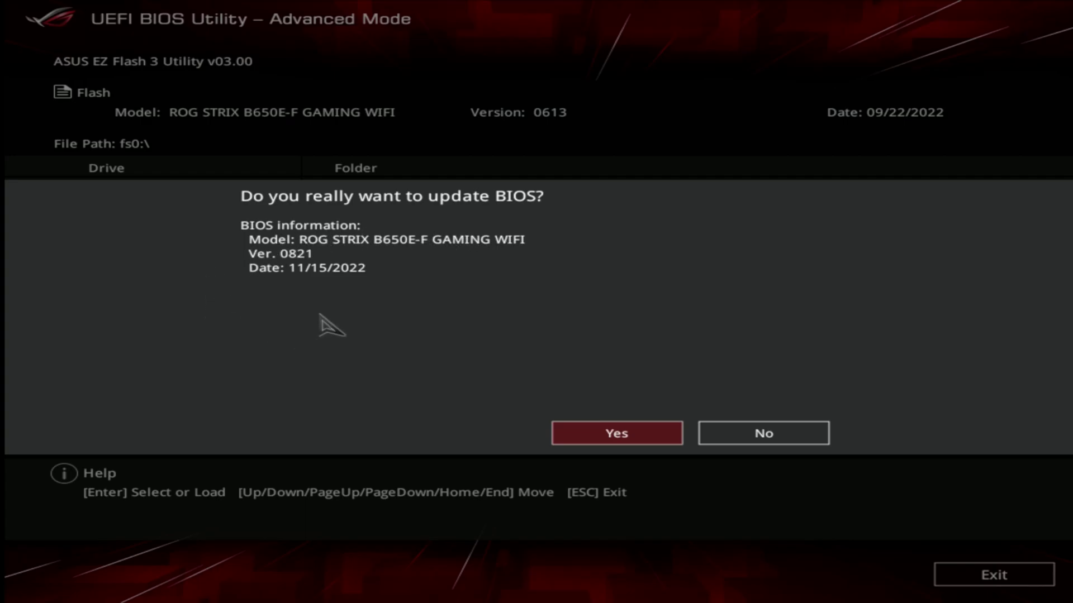
pyautogui.click(603, 442)
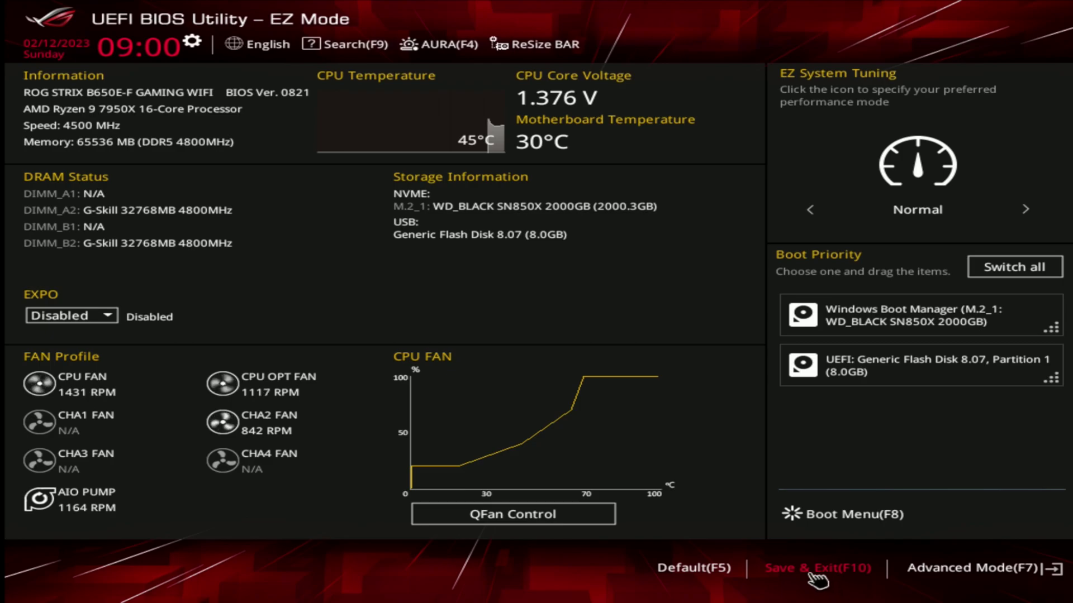
# - Choose Save & Exit (F10) to bring up the Save Changes & Reset prompt
pyautogui.click(810, 575)
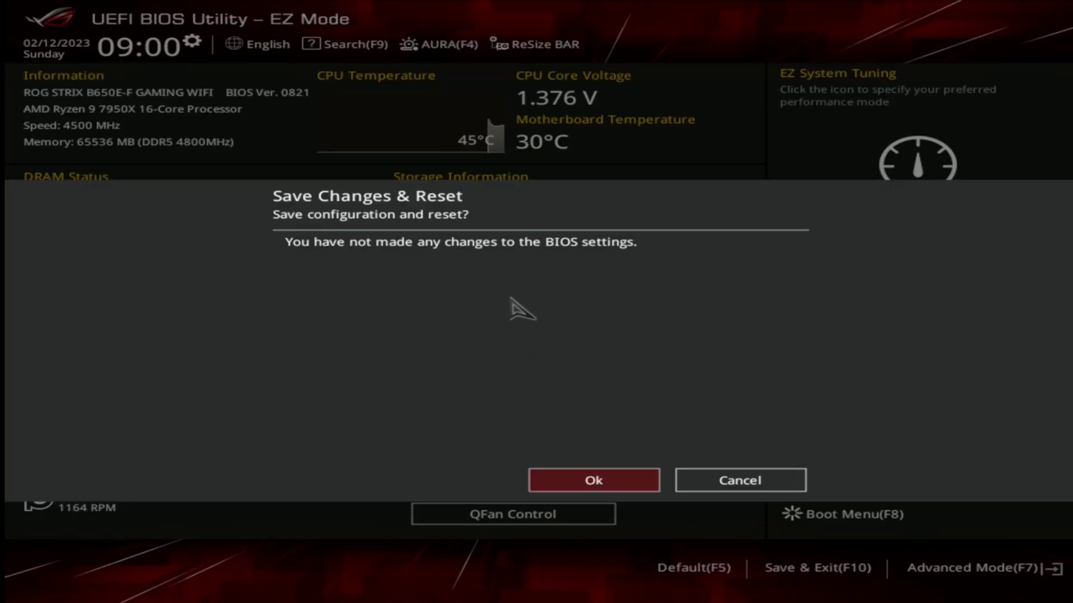